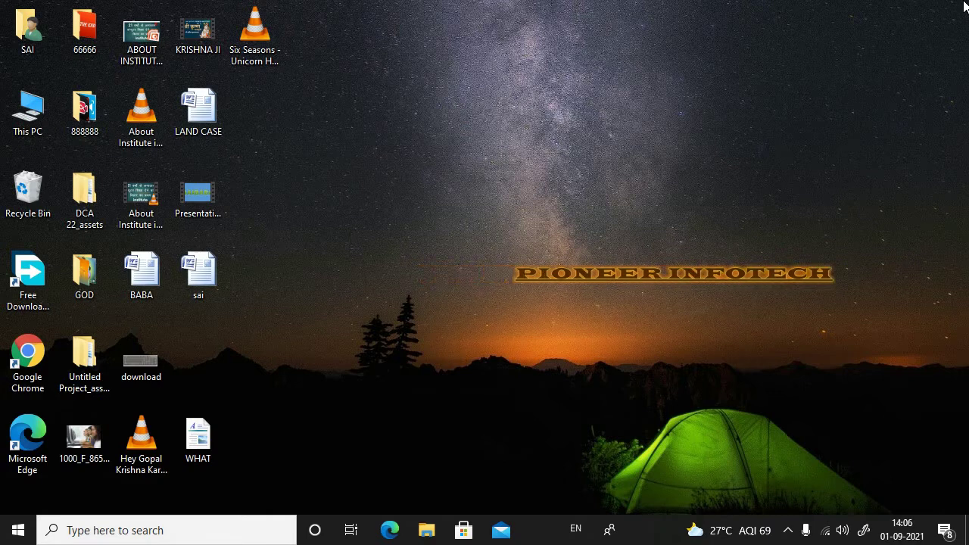
Launch Microsoft Word from the Run box with the winword command
{"action": "key", "text": "super+r"}
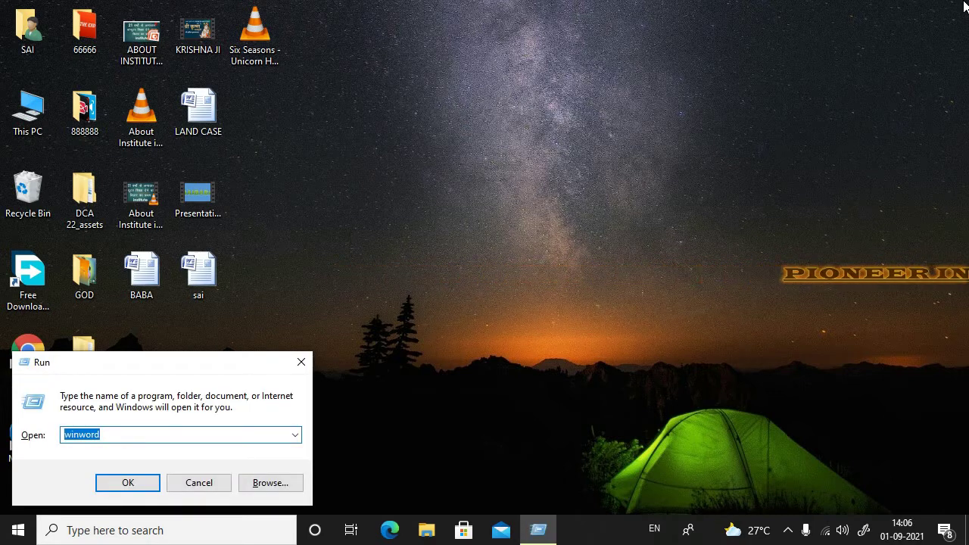
{"action": "key", "text": "Return"}
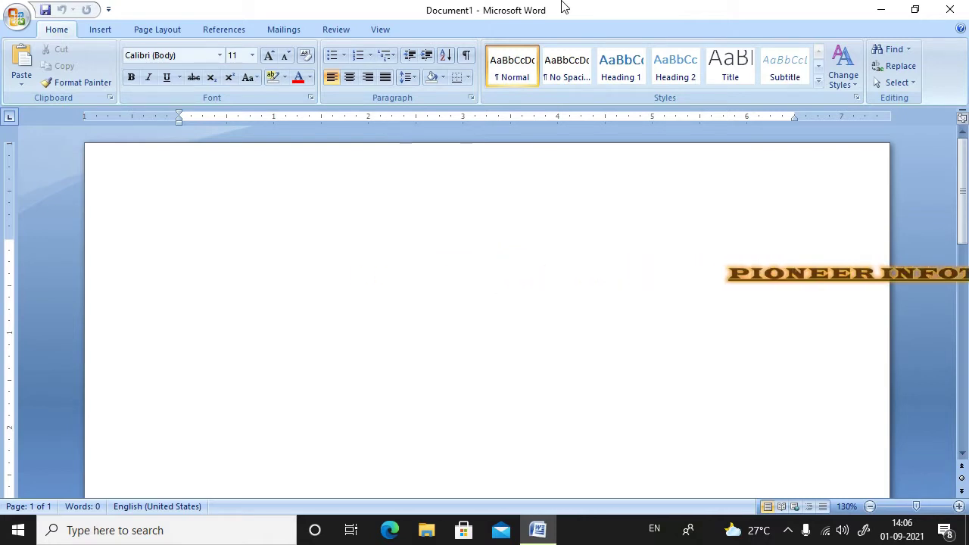
Insert three paragraphs of sample text with =RAND(), fixing the mistyped letter
{"action": "type", "text": "="}
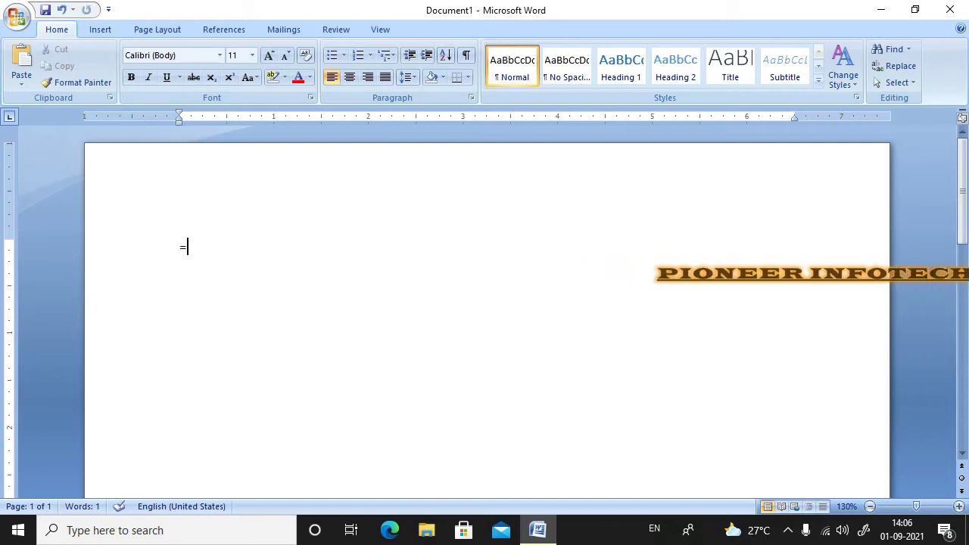
{"action": "type", "text": "RA"}
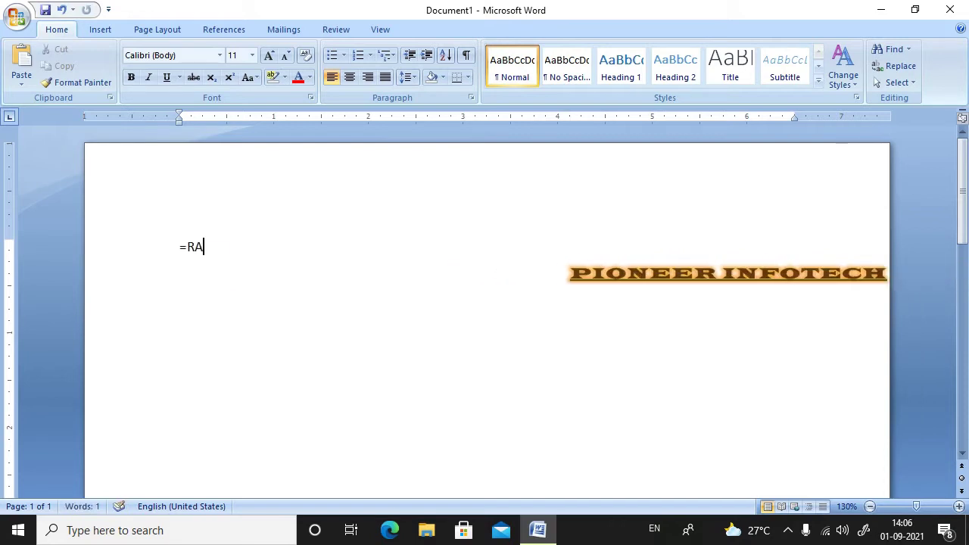
{"action": "type", "text": "NF"}
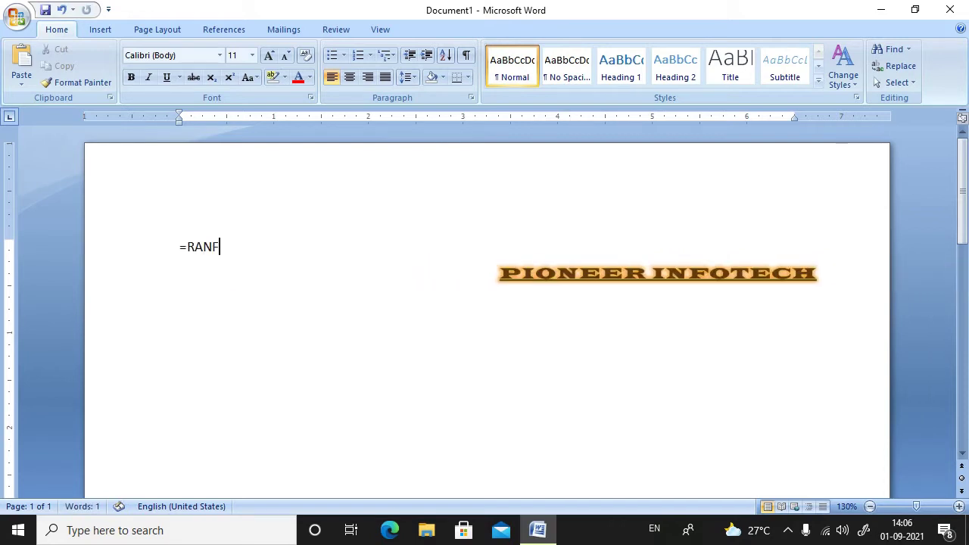
{"action": "key", "text": "BackSpace"}
{"action": "type", "text": "D"}
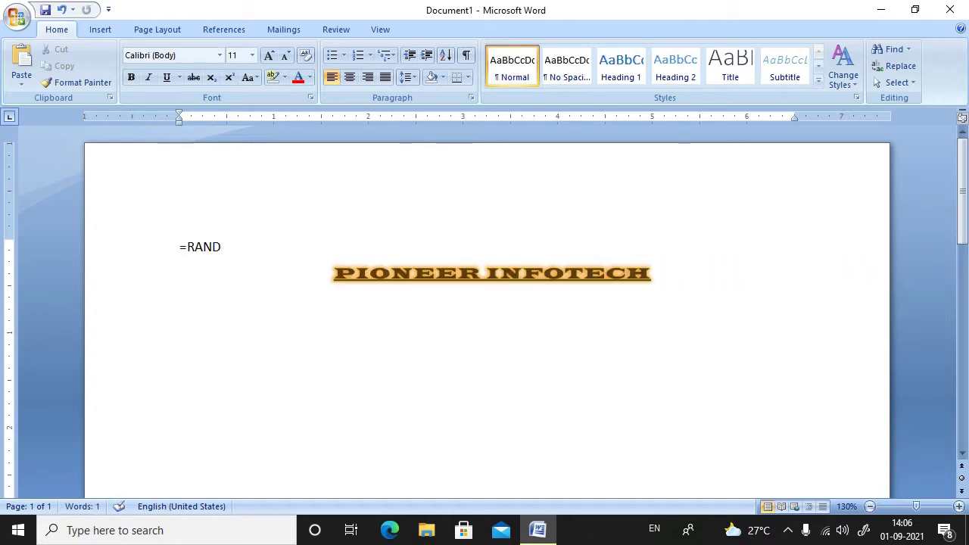
{"action": "type", "text": "()"}
{"action": "key", "text": "Return"}
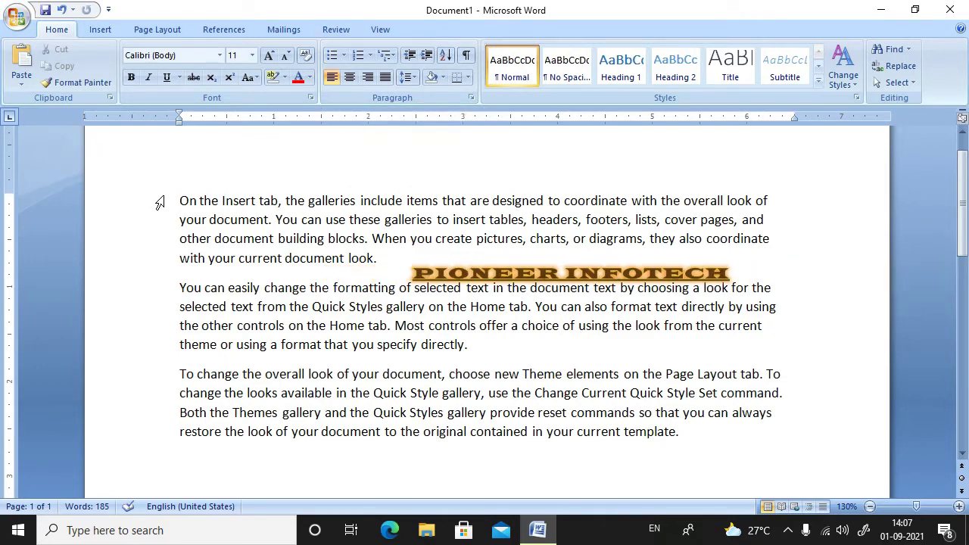
{"action": "left_click_drag", "start_coordinate": [179, 200], "coordinate": [412, 259]}
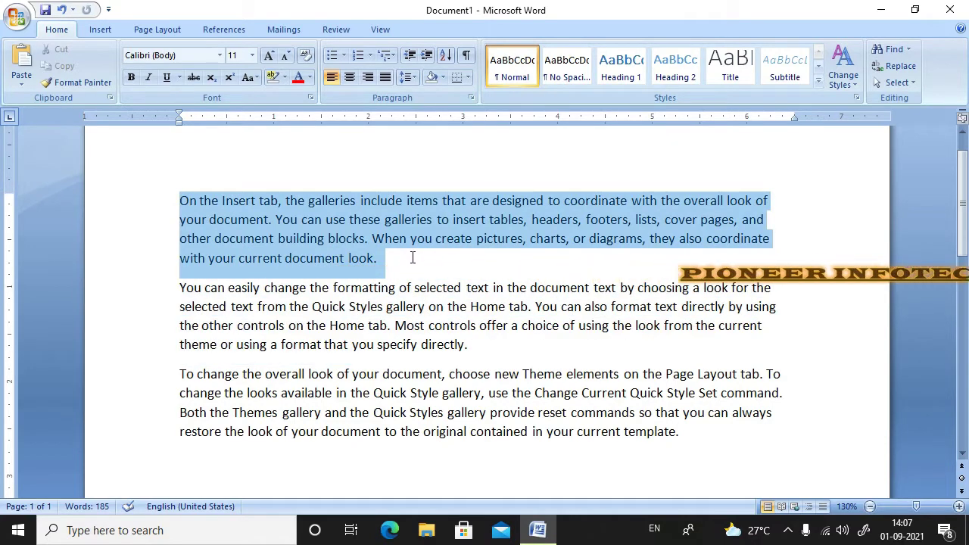
{"action": "left_click_drag", "start_coordinate": [413, 258], "coordinate": [473, 462]}
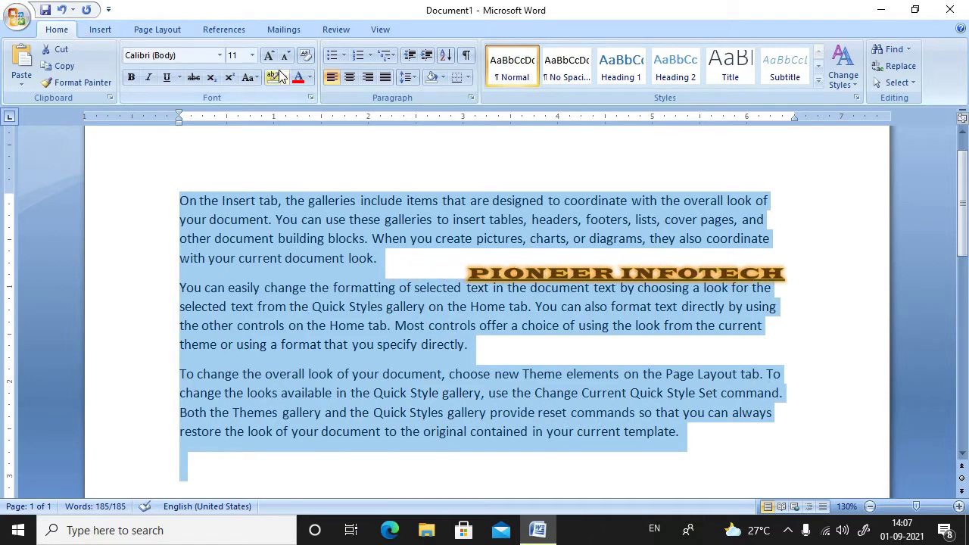
{"action": "left_click", "coordinate": [344, 59]}
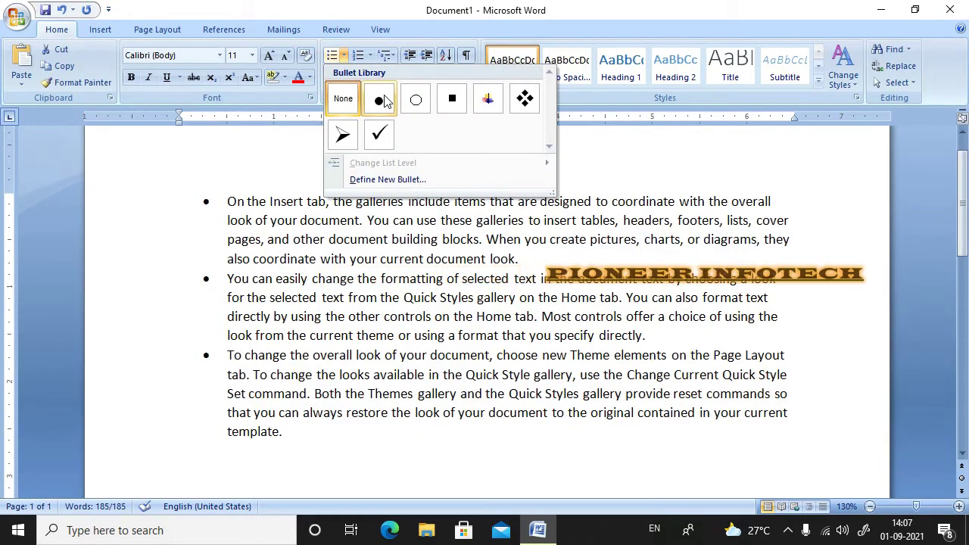
{"action": "left_click", "coordinate": [526, 100]}
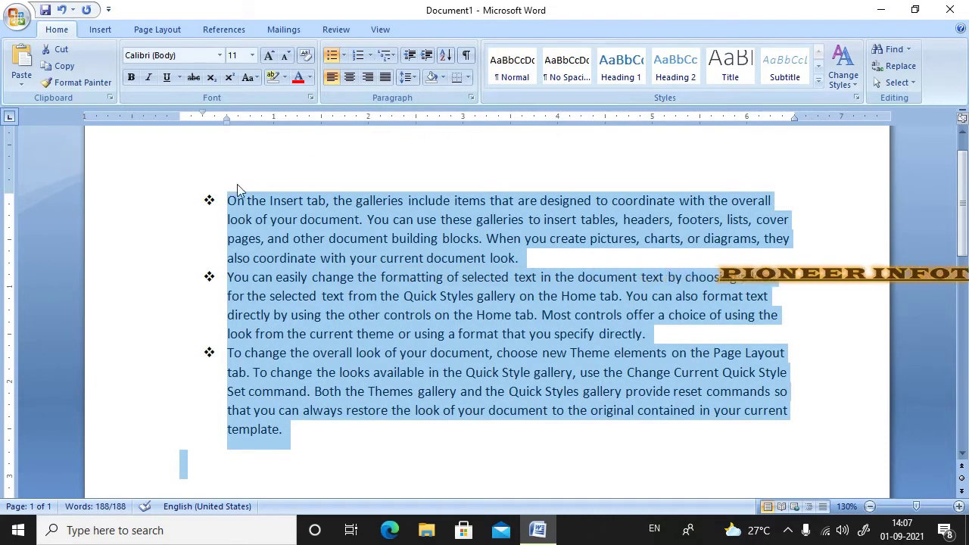
{"action": "left_click", "coordinate": [345, 55]}
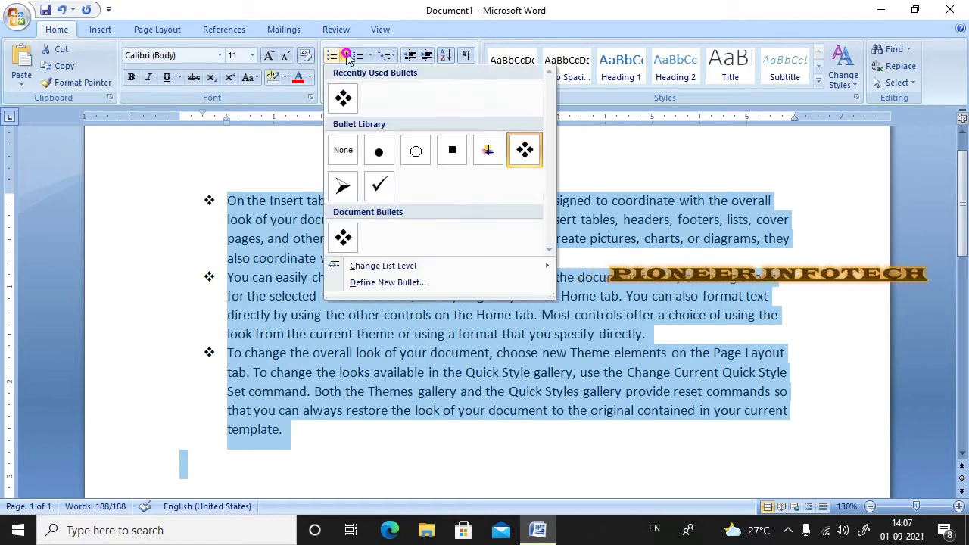
{"action": "left_click", "coordinate": [378, 153]}
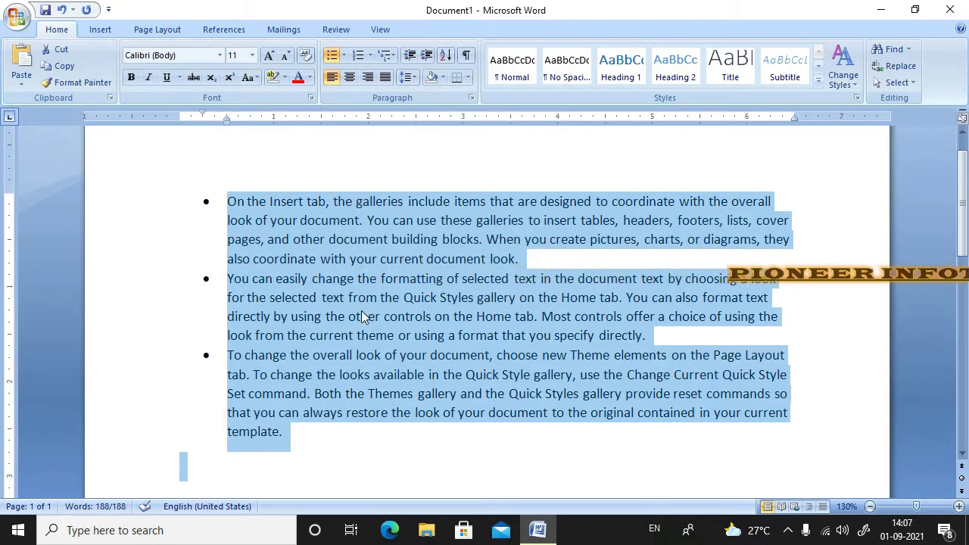
{"action": "left_click", "coordinate": [344, 56]}
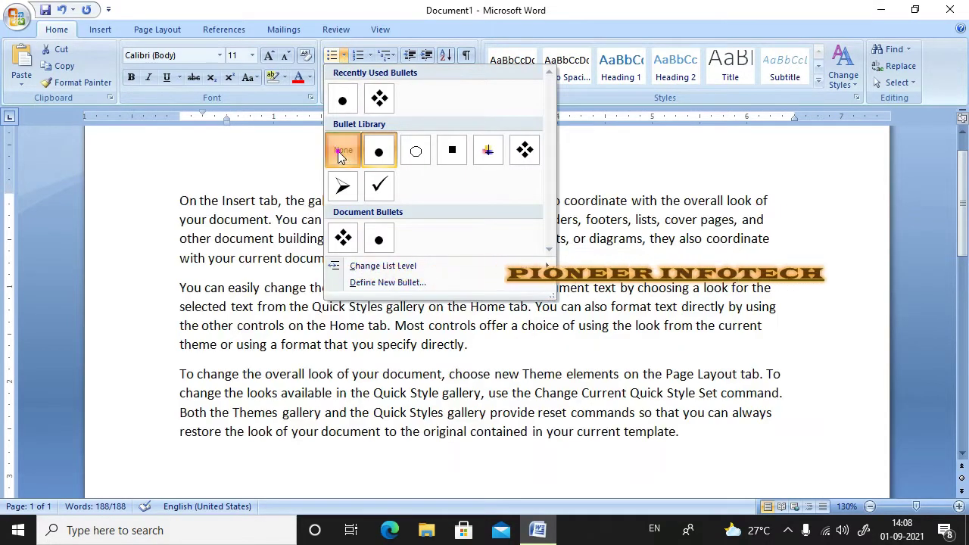
{"action": "left_click", "coordinate": [340, 153]}
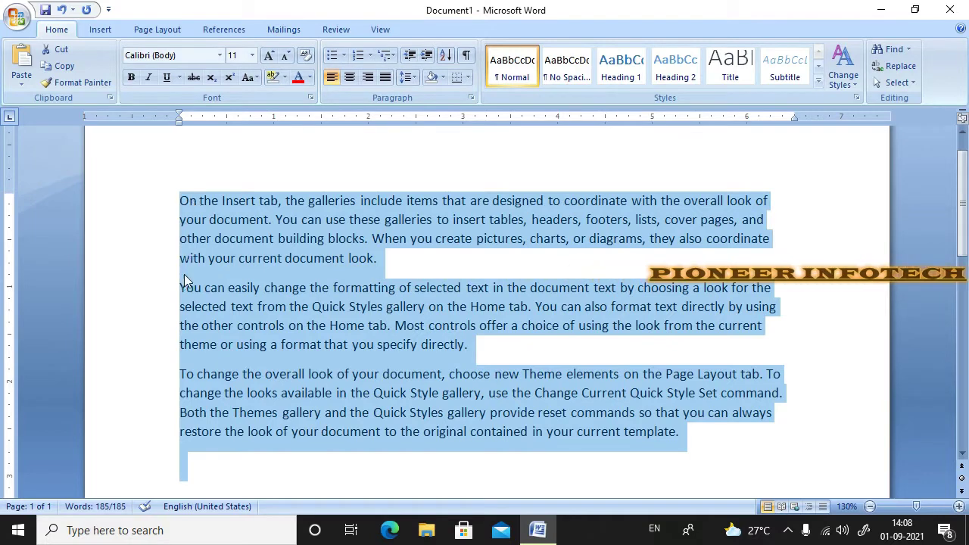
{"action": "left_click", "coordinate": [371, 56]}
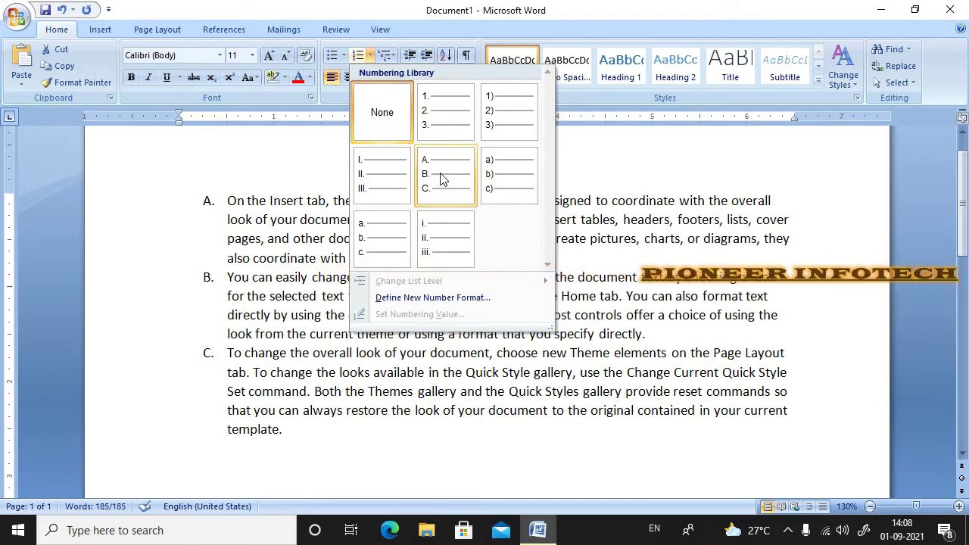
{"action": "left_click", "coordinate": [443, 178]}
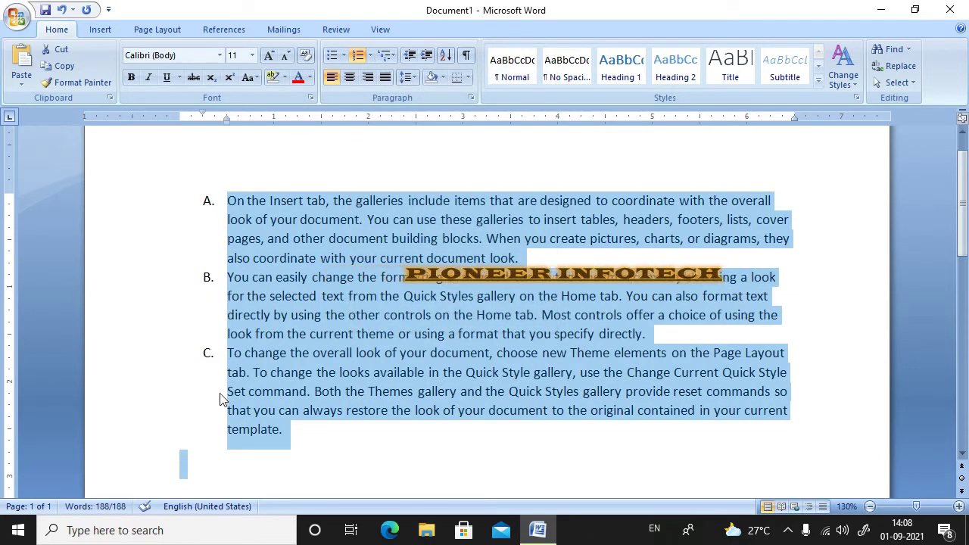
{"action": "left_click", "coordinate": [370, 56]}
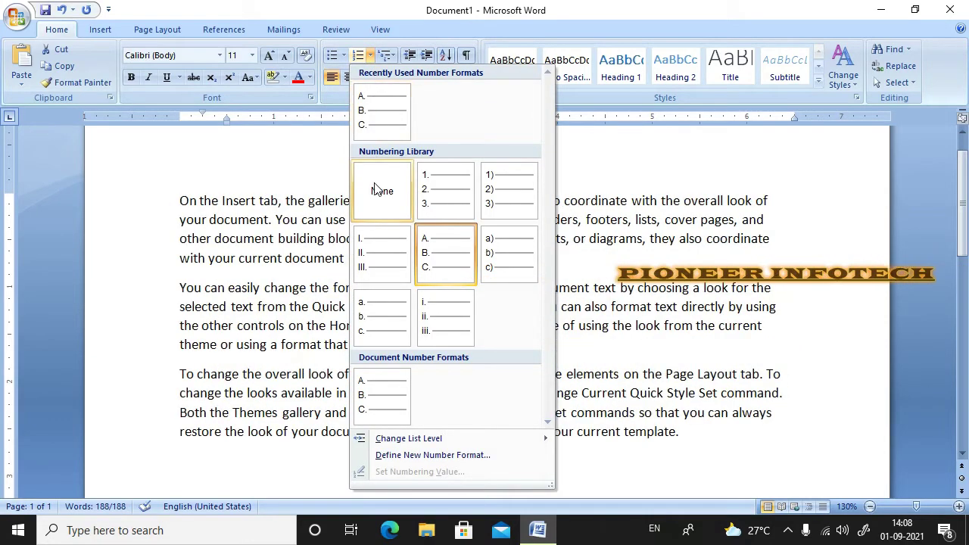
{"action": "left_click", "coordinate": [376, 189]}
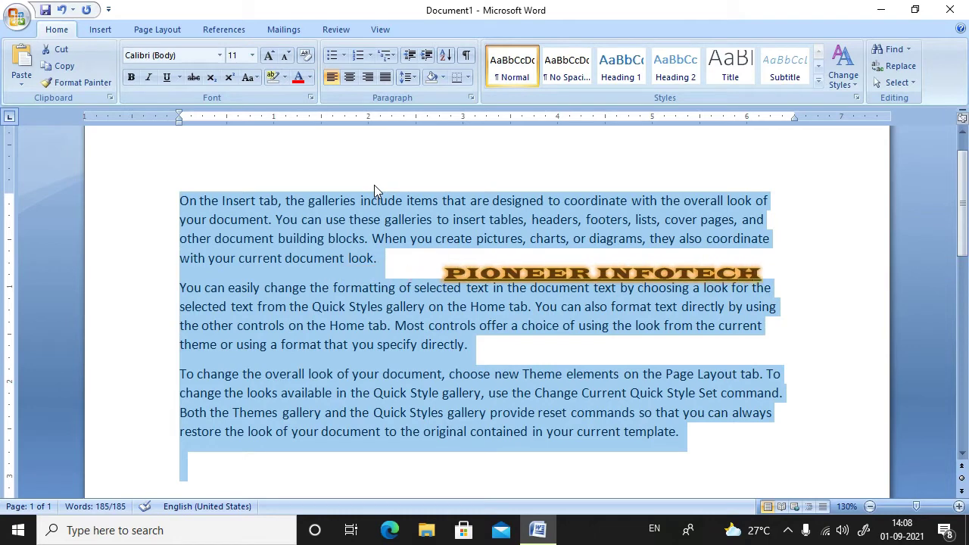
{"action": "left_click", "coordinate": [393, 56]}
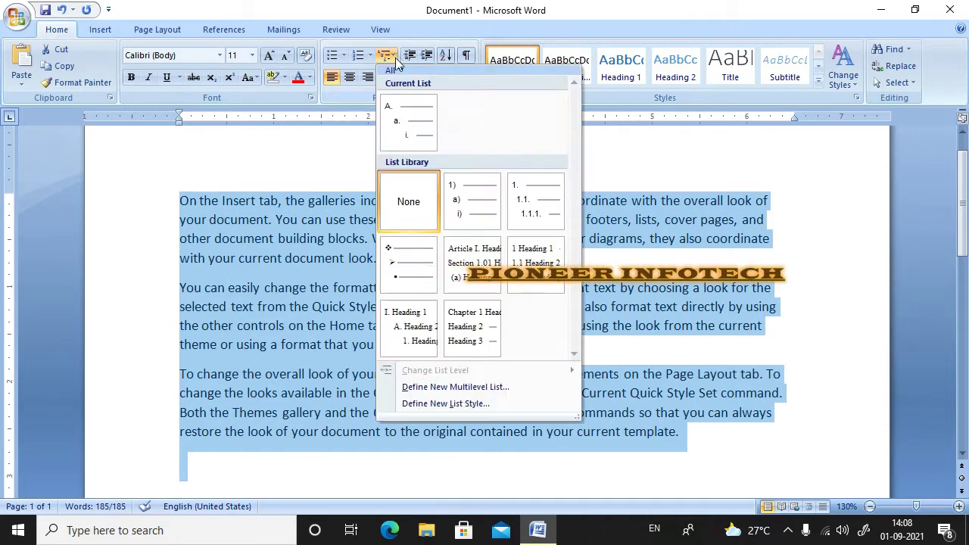
{"action": "left_click", "coordinate": [471, 190]}
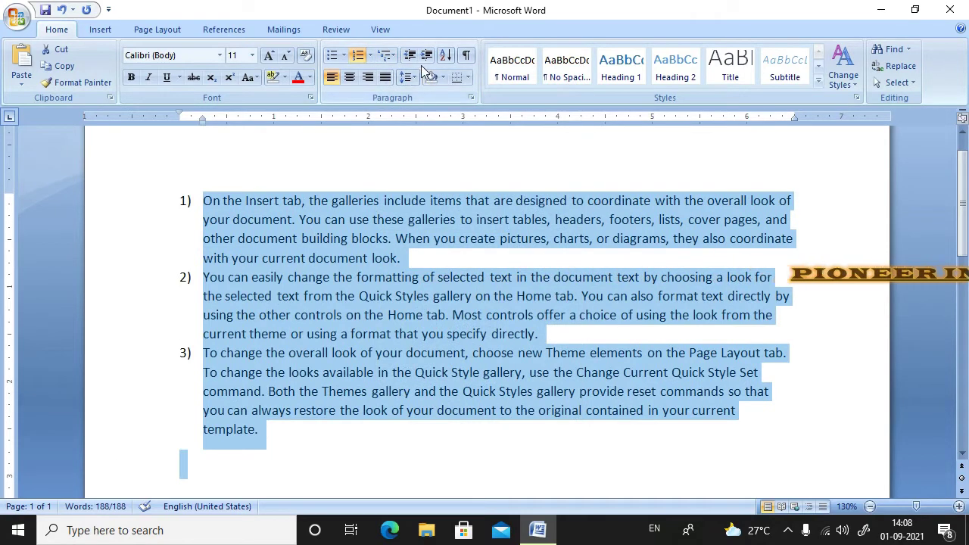
{"action": "left_click", "coordinate": [394, 58]}
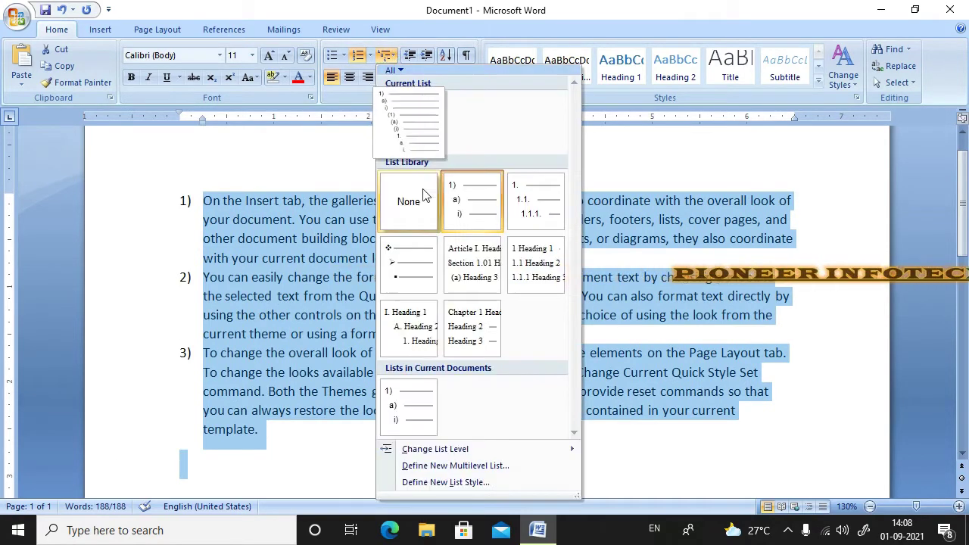
{"action": "left_click", "coordinate": [416, 264]}
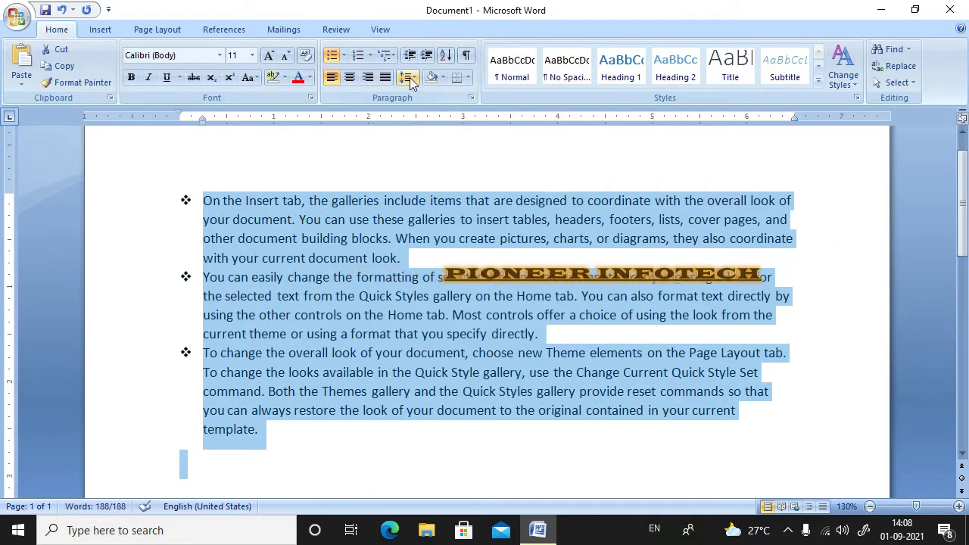
{"action": "left_click", "coordinate": [396, 59]}
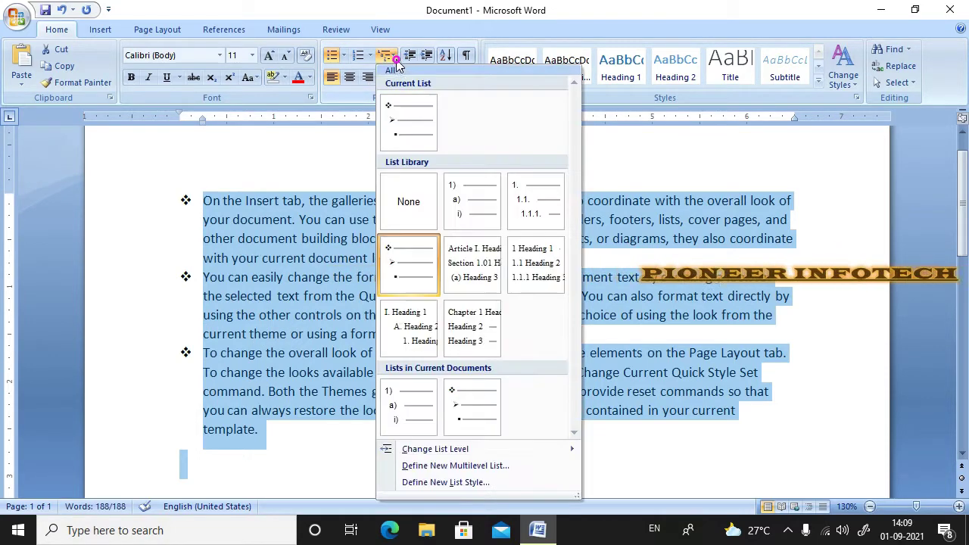
{"action": "left_click", "coordinate": [409, 200]}
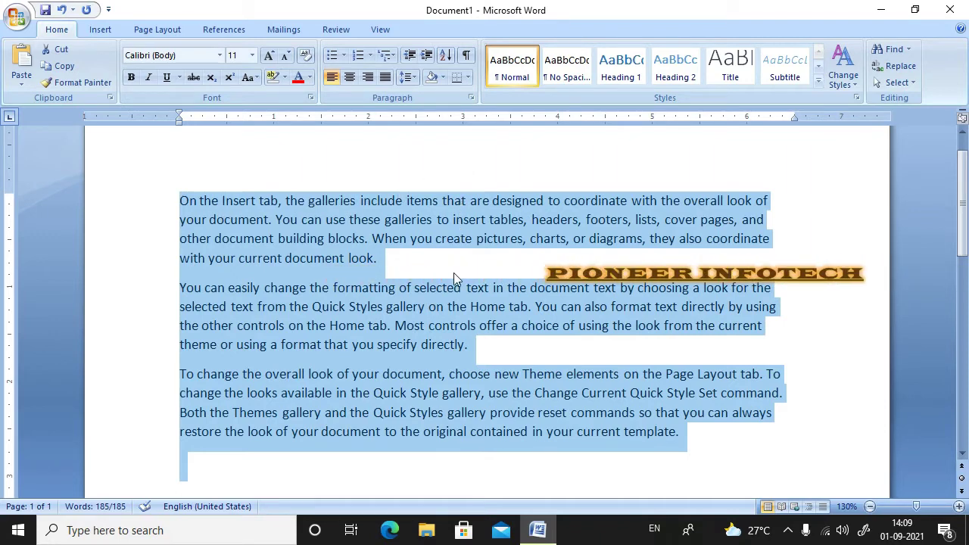
{"action": "left_click", "coordinate": [412, 59]}
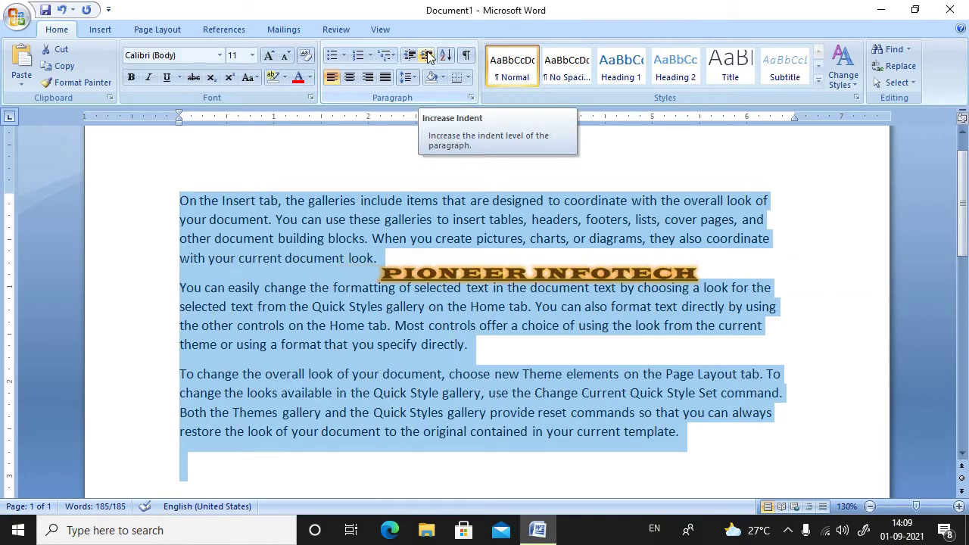
{"action": "left_click", "coordinate": [428, 56]}
{"action": "left_click", "coordinate": [427, 57]}
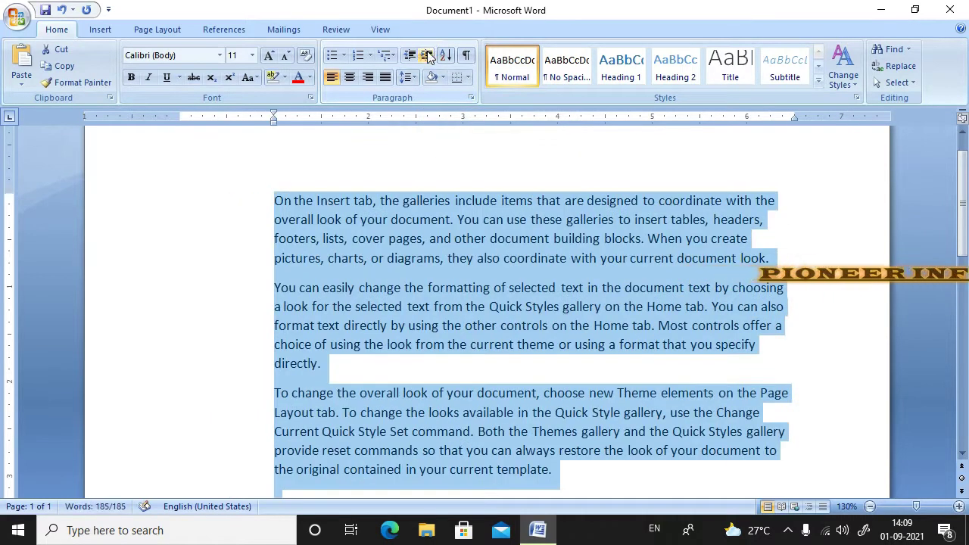
{"action": "left_click", "coordinate": [428, 57]}
{"action": "left_click", "coordinate": [428, 56]}
{"action": "left_click", "coordinate": [427, 57]}
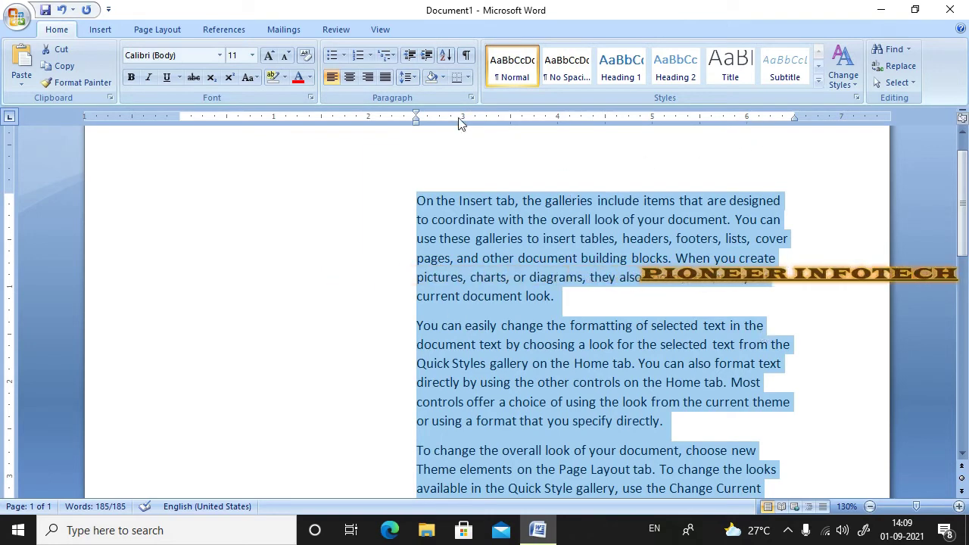
{"action": "left_click", "coordinate": [408, 56]}
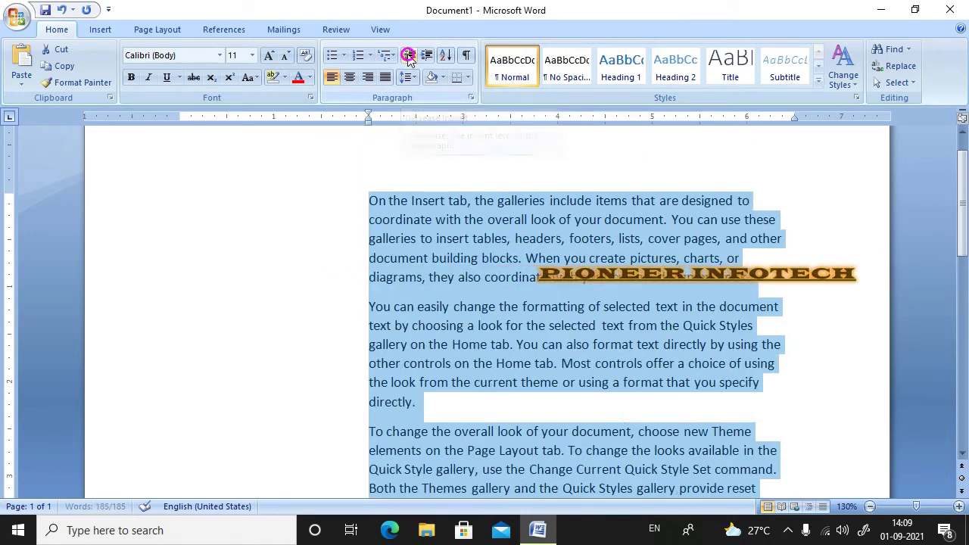
{"action": "left_click", "coordinate": [408, 56]}
{"action": "left_click", "coordinate": [408, 56]}
{"action": "left_click", "coordinate": [408, 56]}
{"action": "left_click", "coordinate": [408, 56]}
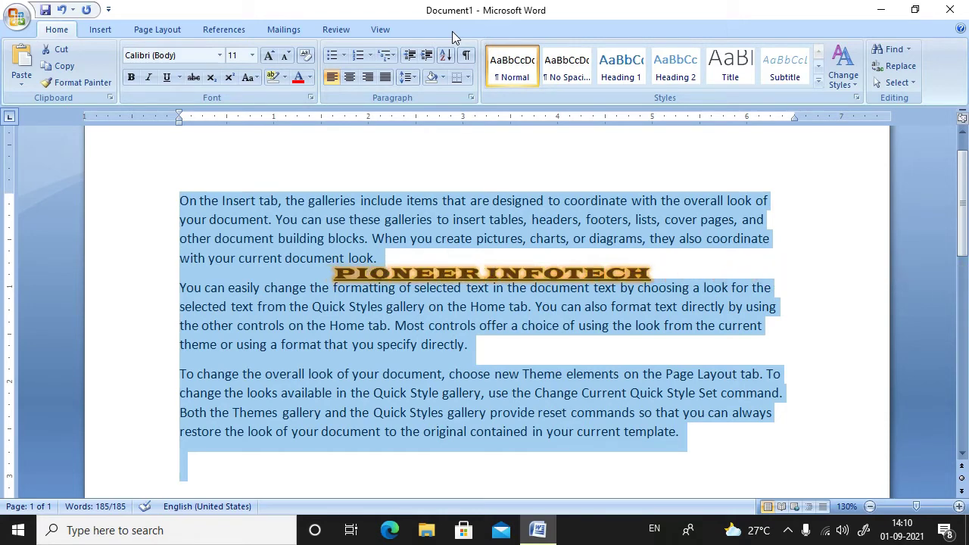
Replace the text with RAM, HARI, MANISH, AMAR, GOPAL at 22 pt, one per line, and open Sort
{"action": "key", "text": "Delete"}
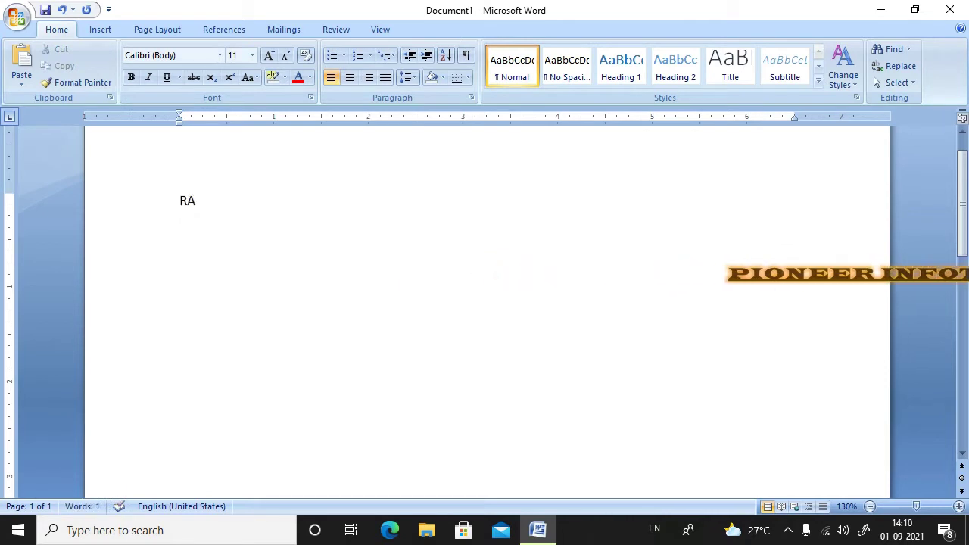
{"action": "type", "text": "M"}
{"action": "key", "text": "ctrl+a"}
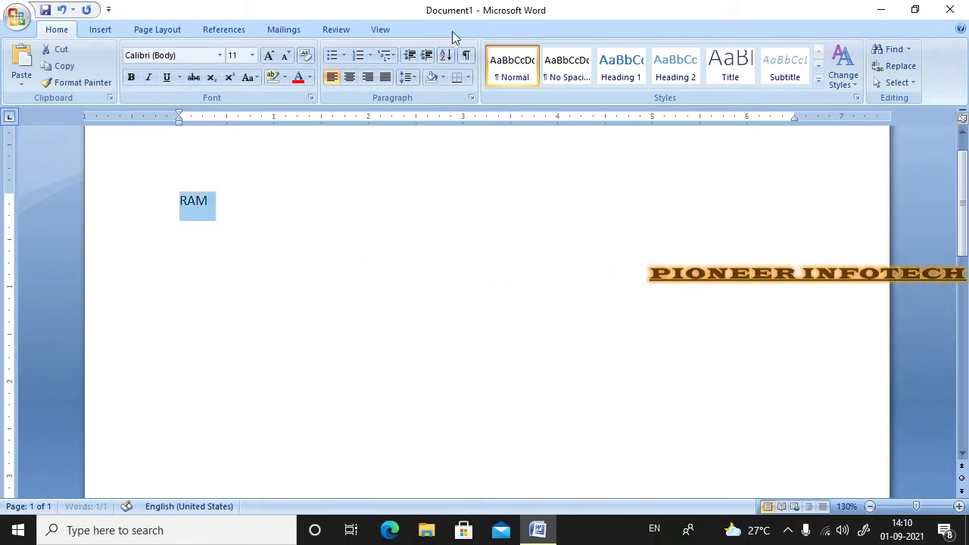
{"action": "key", "text": "ctrl+shift+period"}
{"action": "key", "text": "ctrl+shift+period"}
{"action": "key", "text": "ctrl+shift+period"}
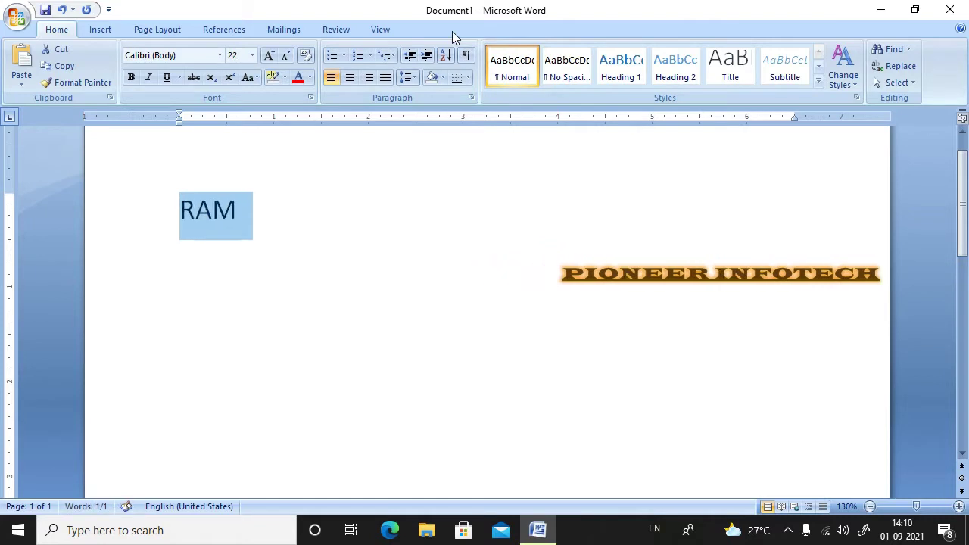
{"action": "key", "text": "Right"}
{"action": "key", "text": "Return"}
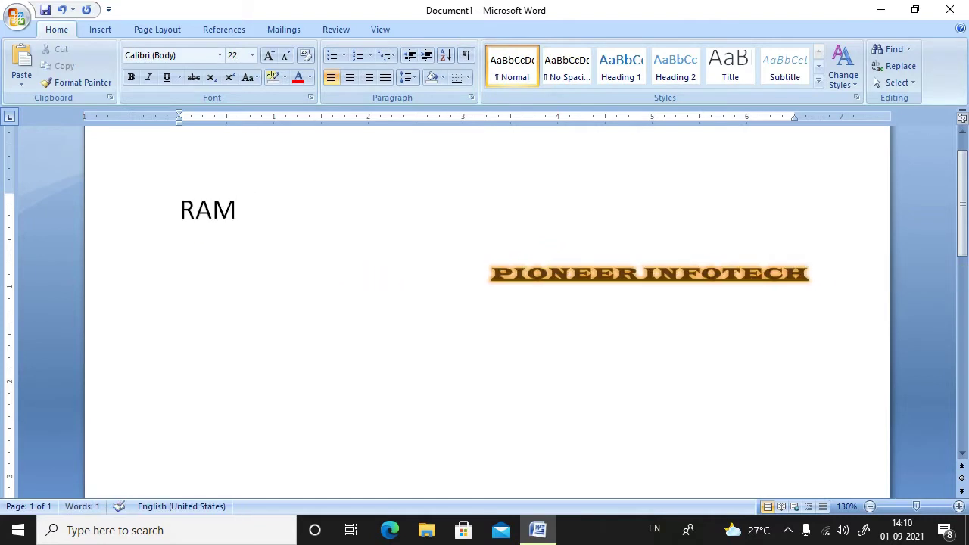
{"action": "type", "text": "M"}
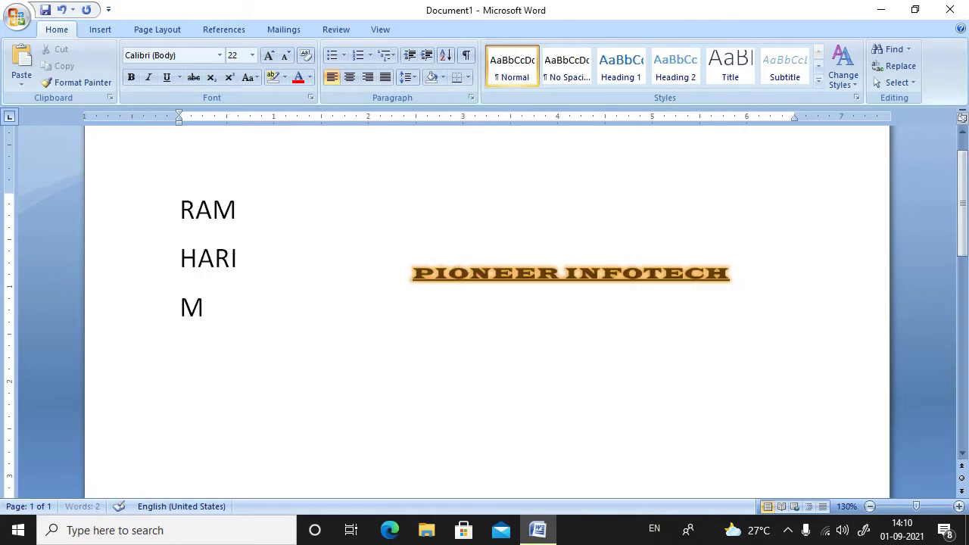
{"action": "type", "text": "ANISH "}
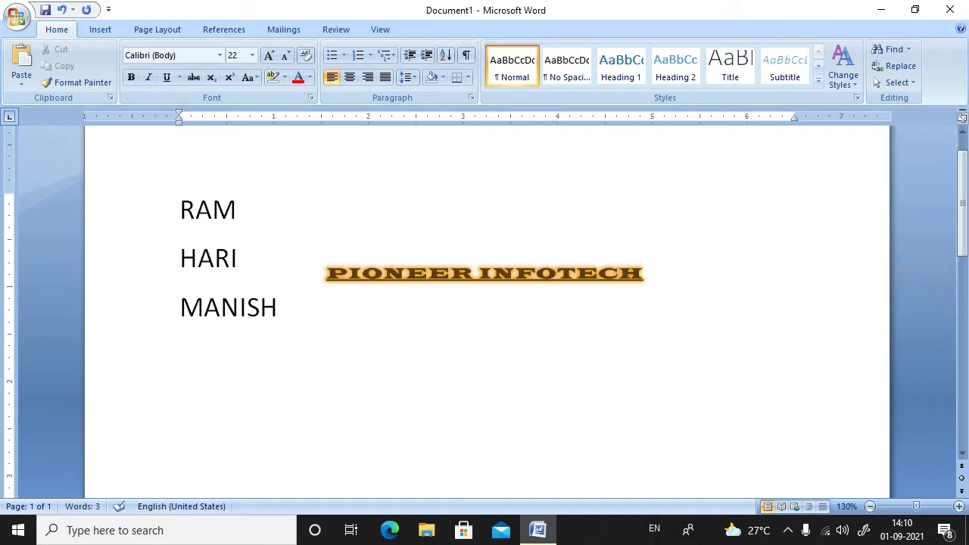
{"action": "type", "text": "AMAR "}
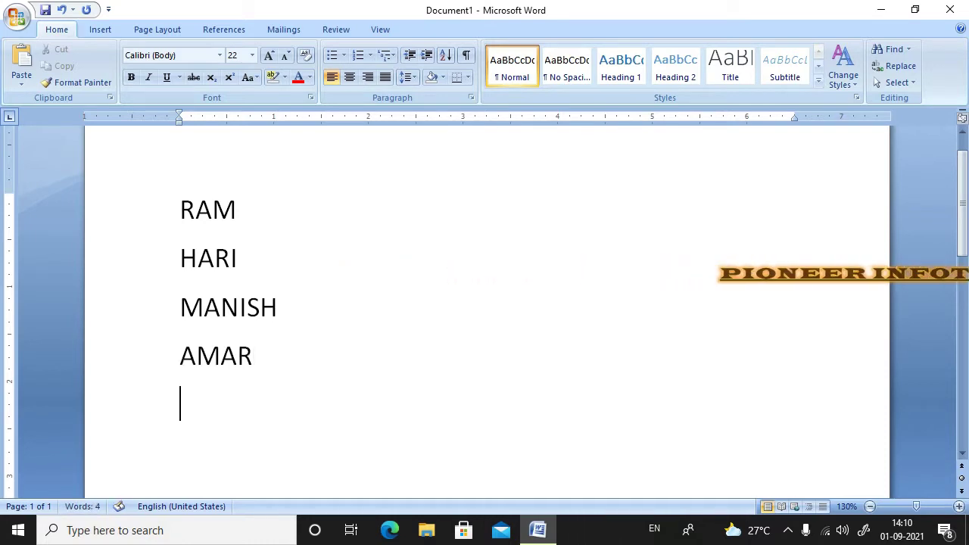
{"action": "type", "text": "GOPAL"}
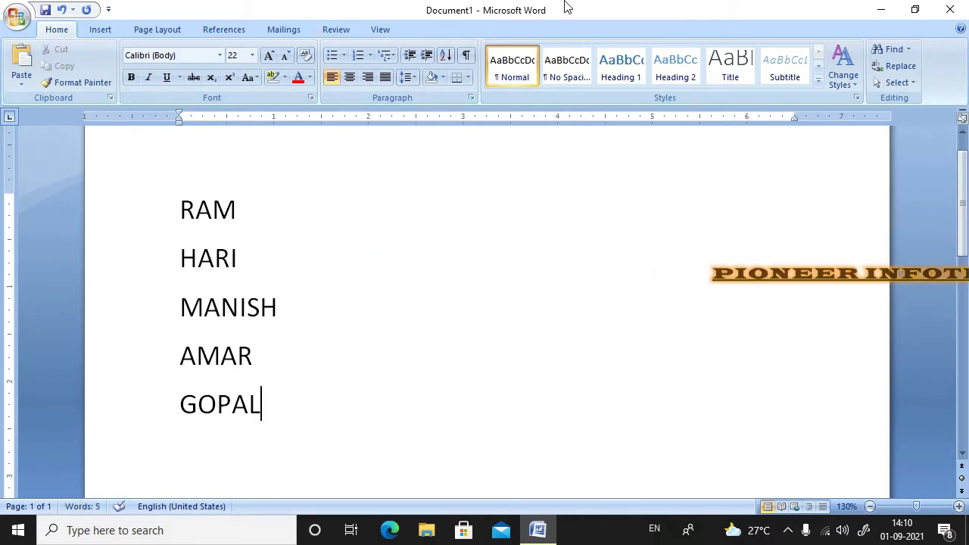
{"action": "key", "text": "ctrl+a"}
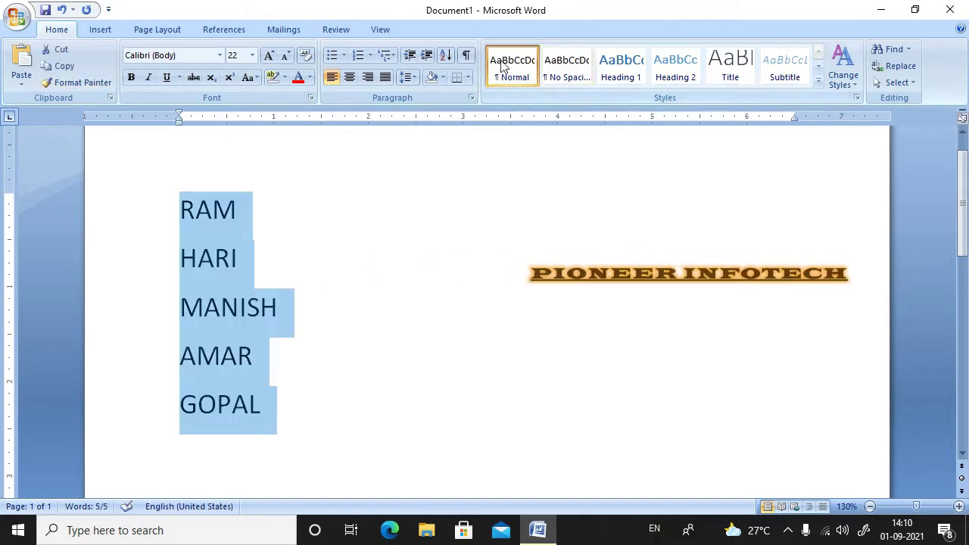
{"action": "left_click", "coordinate": [444, 56]}
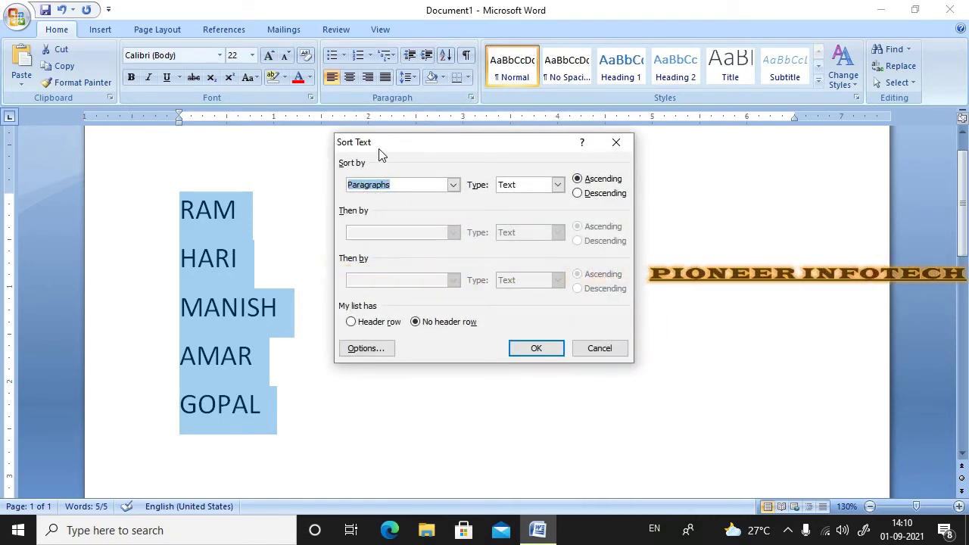
Sort the names ascending by paragraph text: AMAR, GOPAL, HARI, MANISH, RAM
{"action": "left_click", "coordinate": [592, 195]}
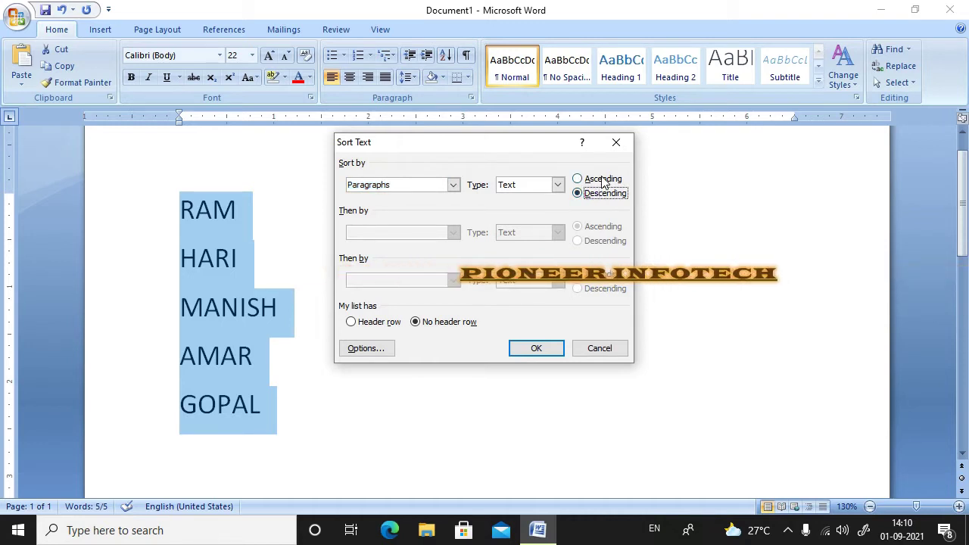
{"action": "left_click", "coordinate": [603, 180]}
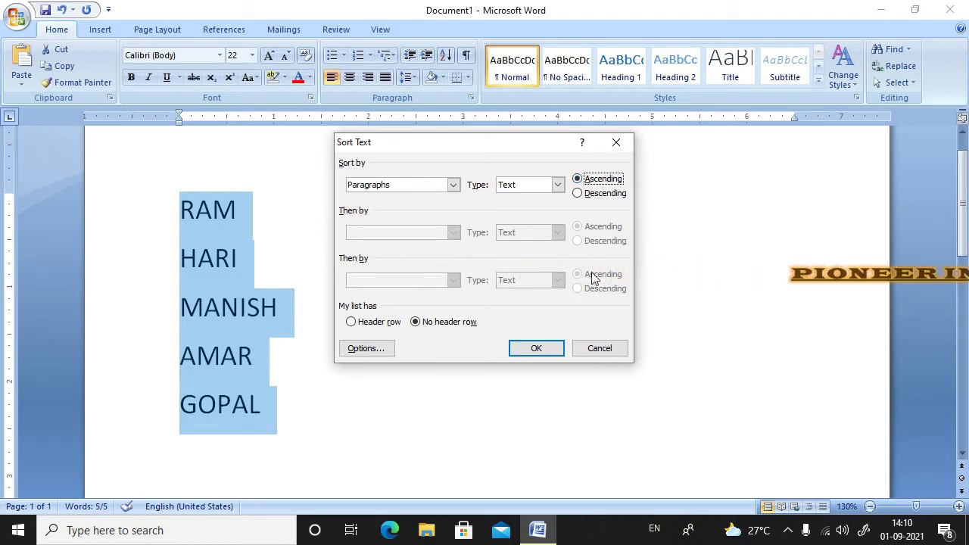
{"action": "left_click", "coordinate": [528, 349]}
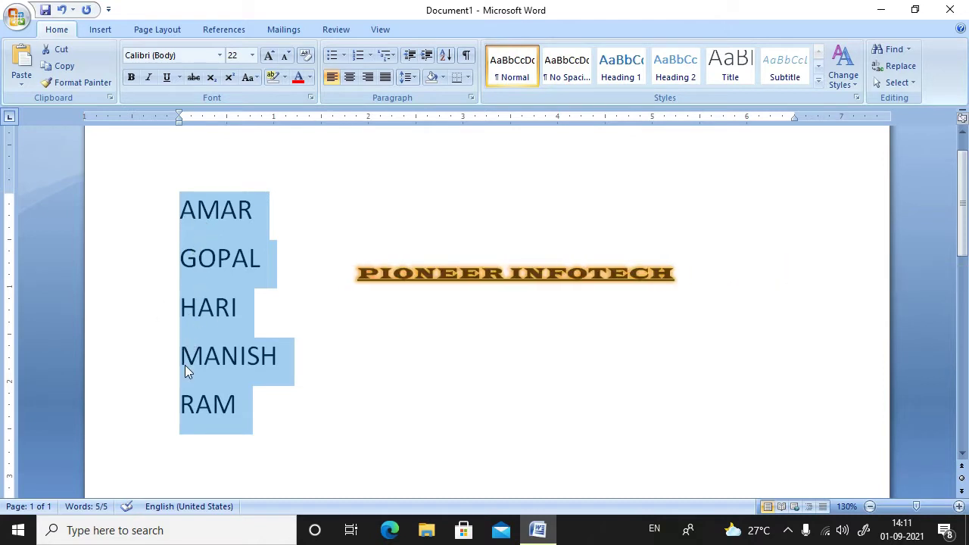
{"action": "scroll", "coordinate": [206, 429], "scroll_direction": "down", "scroll_amount": 2}
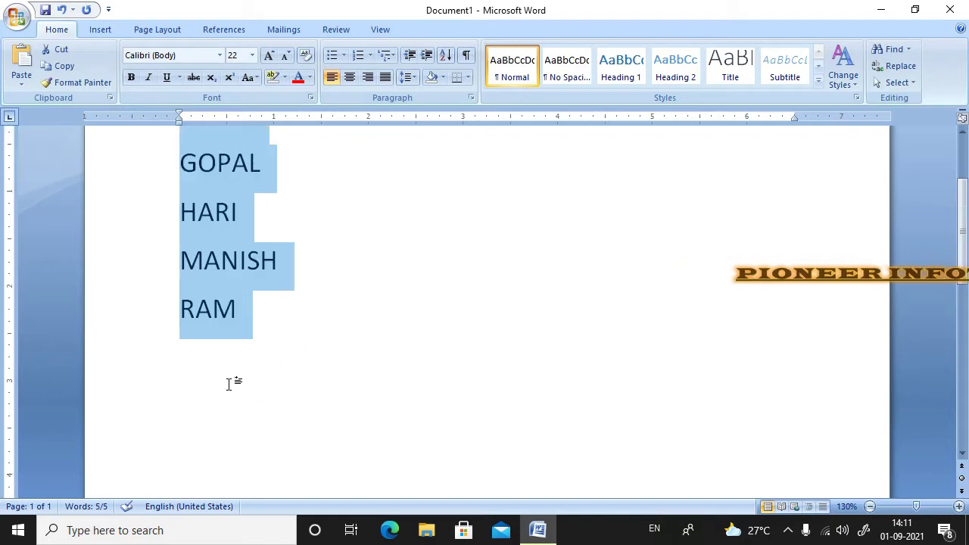
{"action": "scroll", "coordinate": [212, 341], "scroll_direction": "up", "scroll_amount": 2}
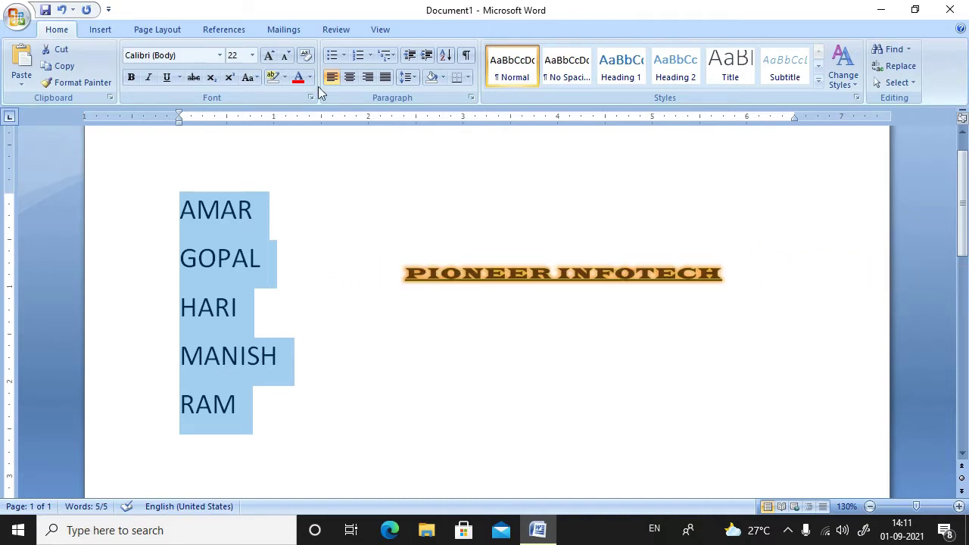
Re-sort the names descending: RAM, MANISH, HARI, GOPAL, AMAR
{"action": "left_click", "coordinate": [446, 55]}
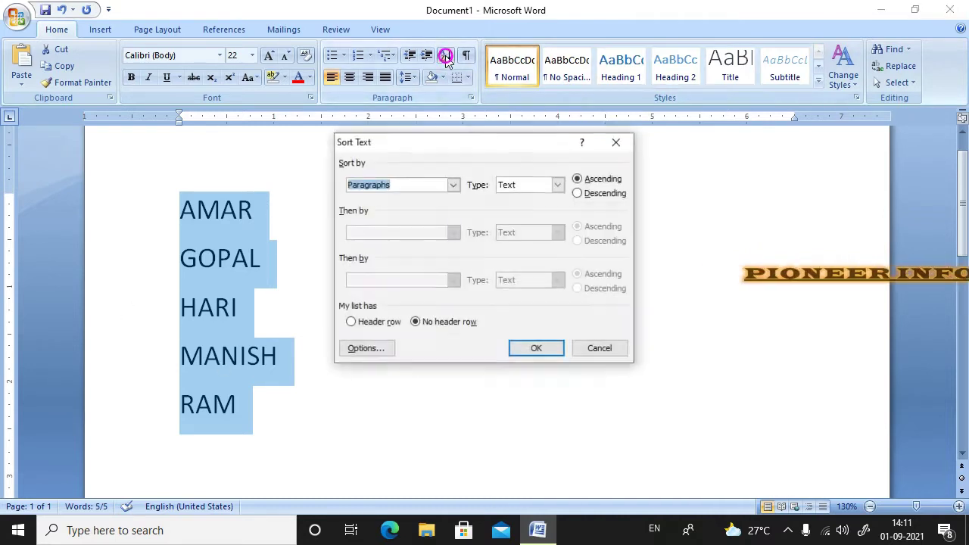
{"action": "left_click", "coordinate": [602, 195]}
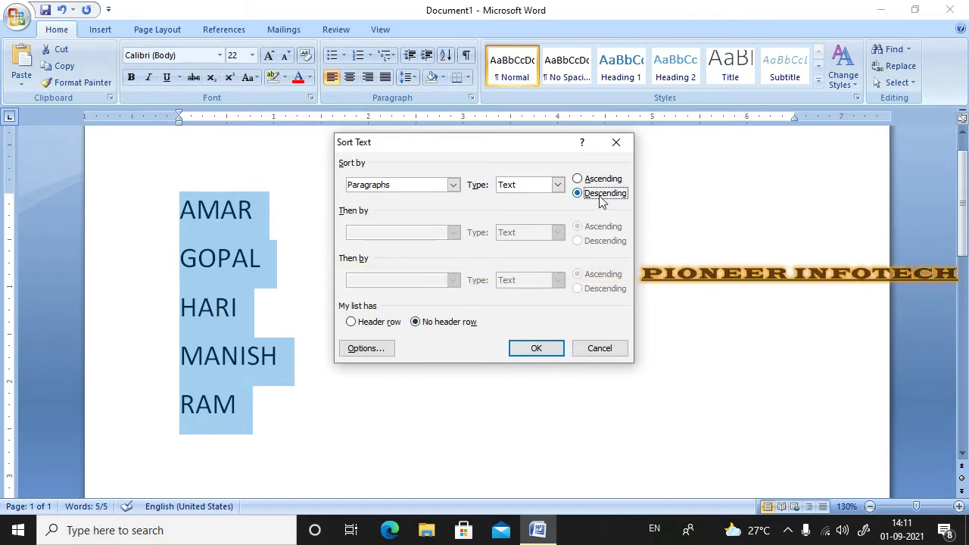
{"action": "left_click", "coordinate": [533, 347]}
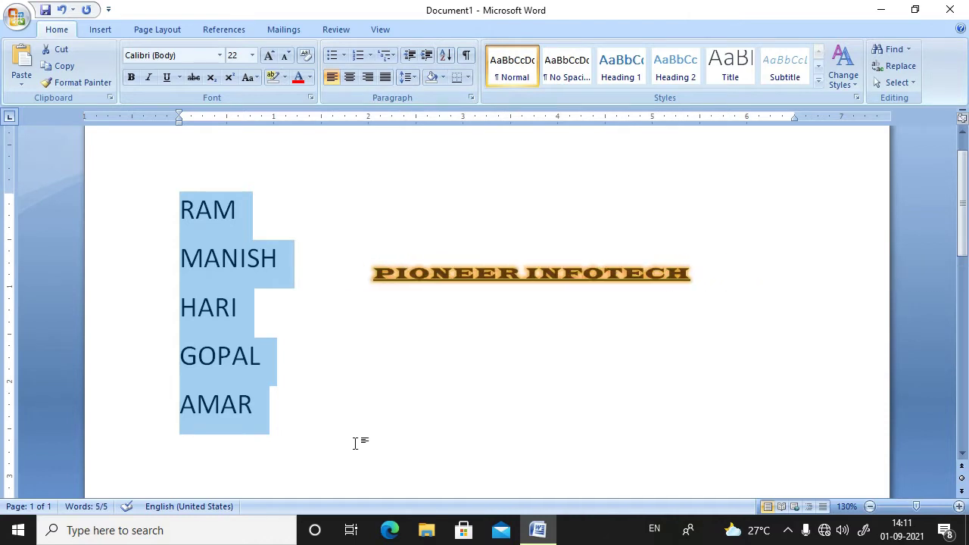
{"action": "left_click", "coordinate": [467, 55]}
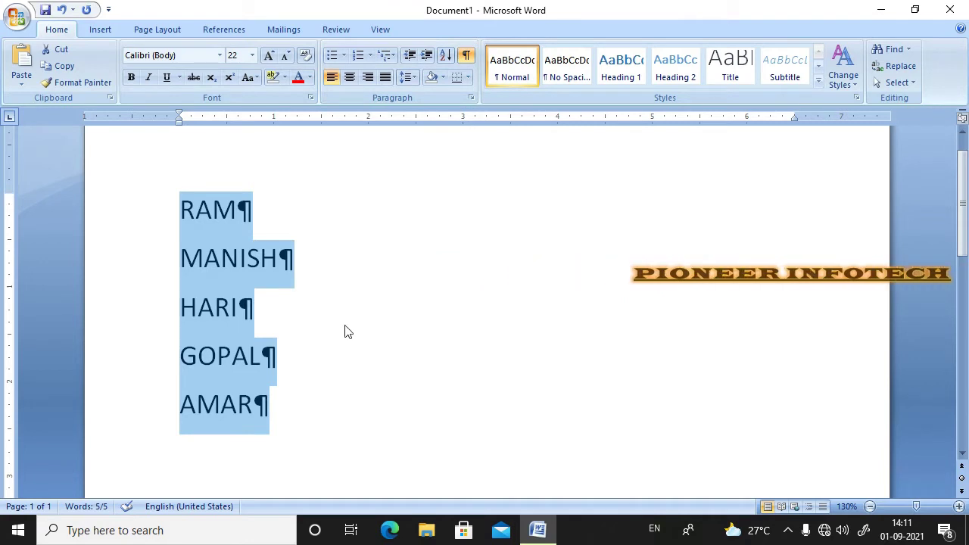
{"action": "scroll", "coordinate": [368, 354], "scroll_direction": "down", "scroll_amount": 3}
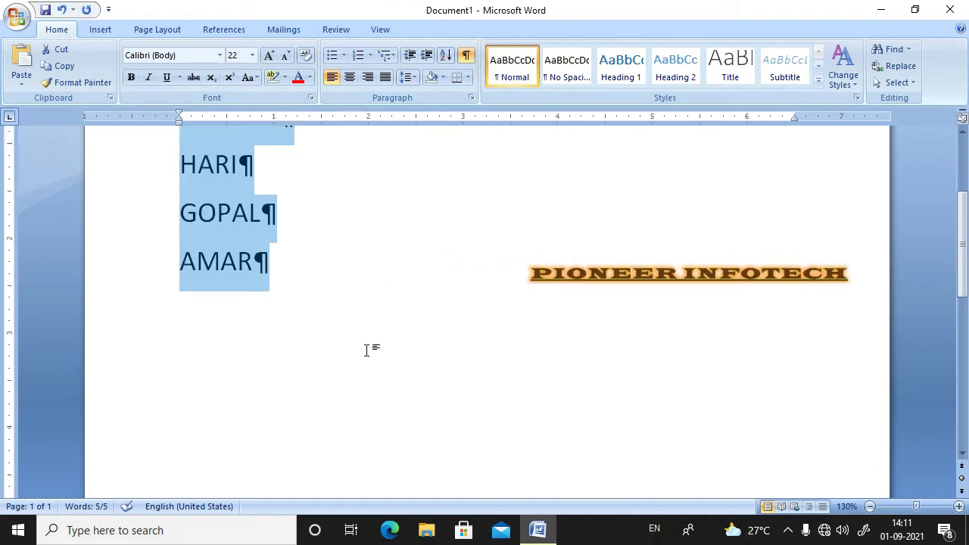
{"action": "scroll", "coordinate": [366, 350], "scroll_direction": "up", "scroll_amount": 2}
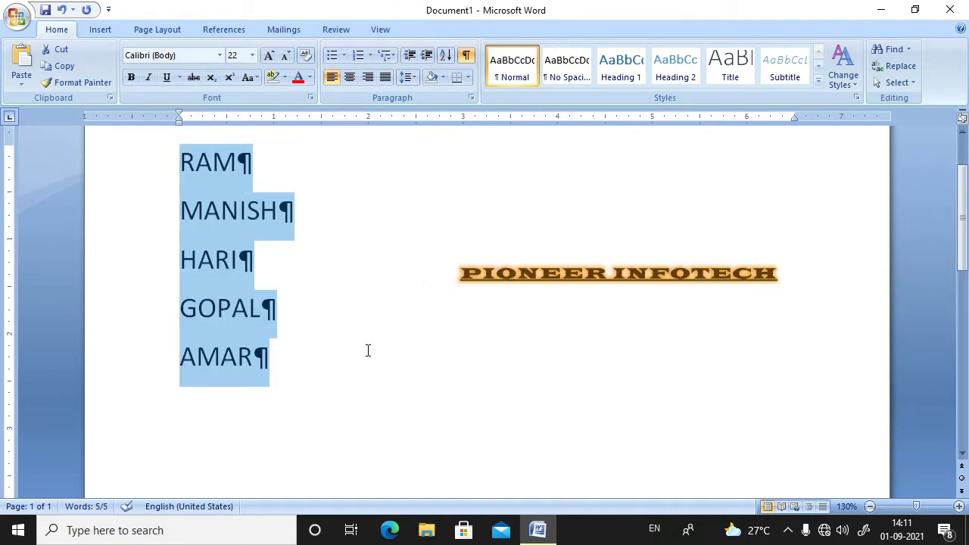
{"action": "left_click", "coordinate": [466, 56]}
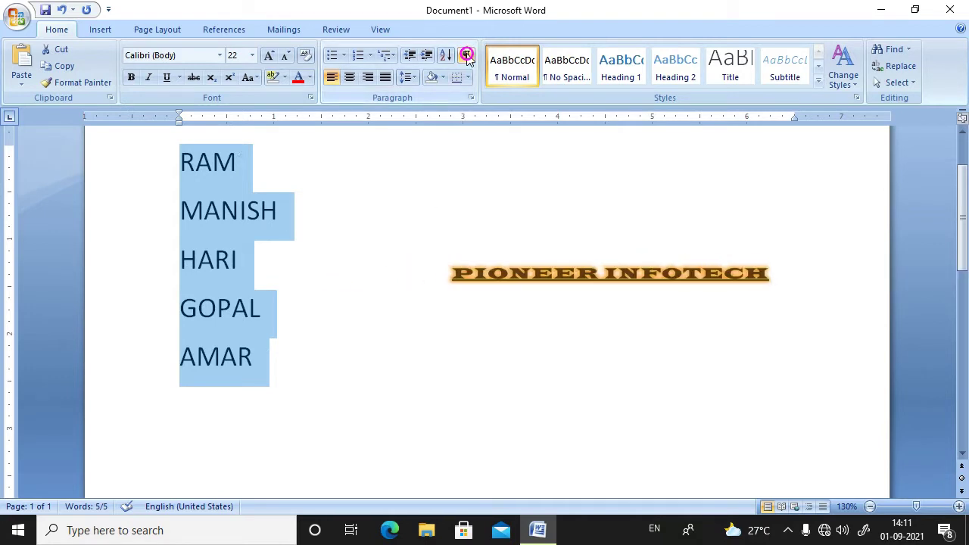
{"action": "left_click", "coordinate": [287, 167]}
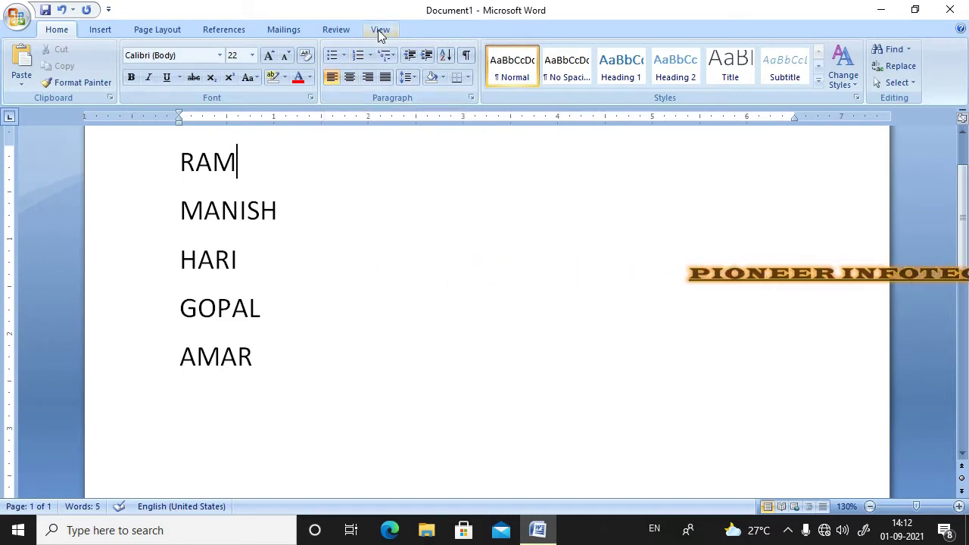
Delete all five names and generate fresh =RAND() sample paragraphs
{"action": "key", "text": "ctrl+a"}
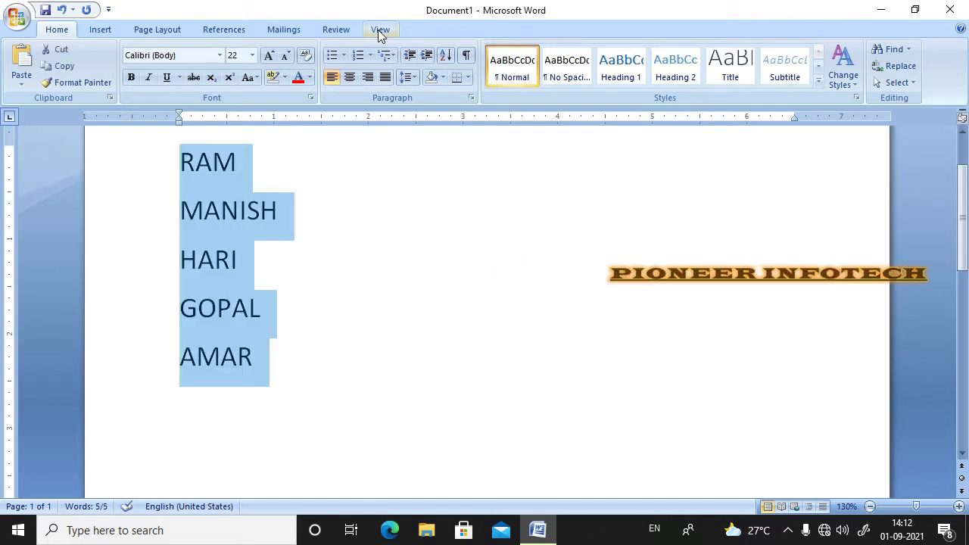
{"action": "key", "text": "Delete"}
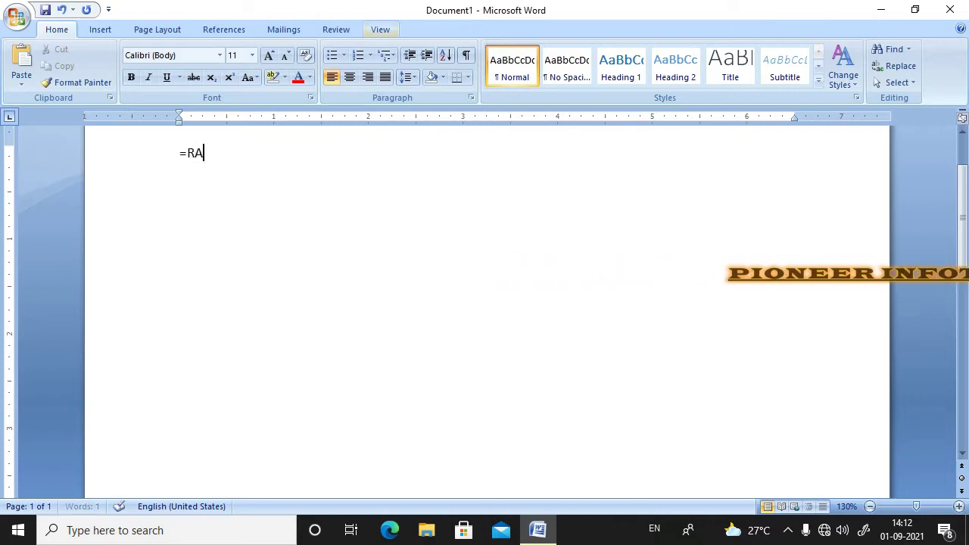
{"action": "type", "text": "ND("}
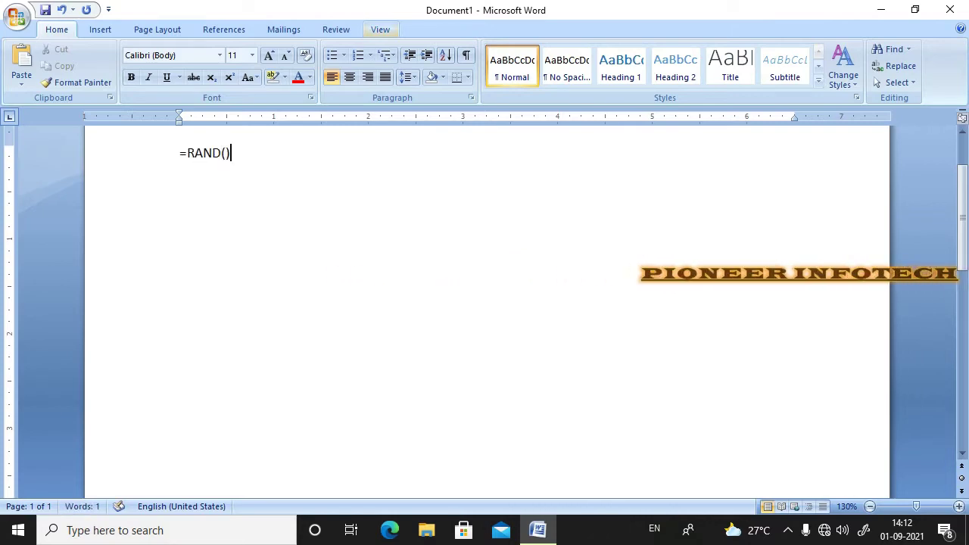
{"action": "key", "text": "Return"}
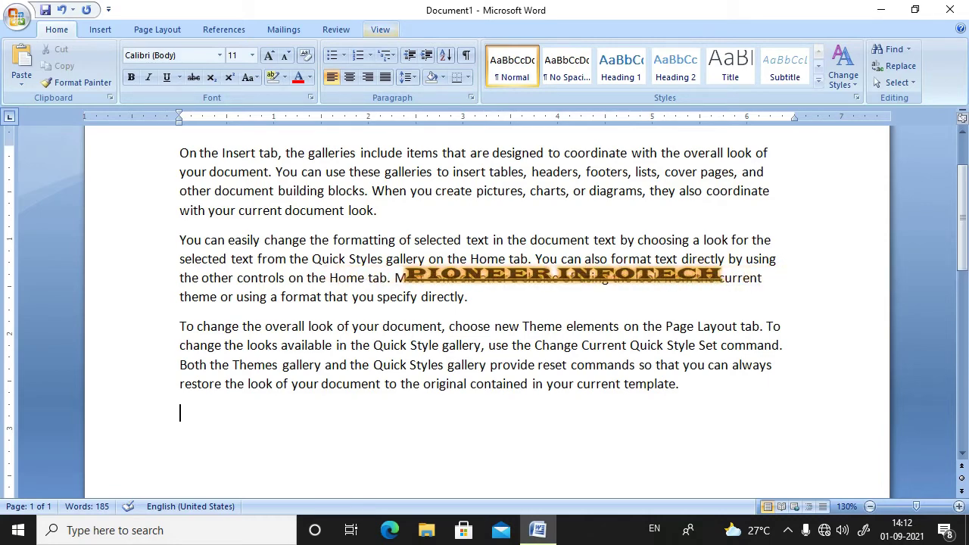
Try justified, centred and right alignment on all the text, ending with justified
{"action": "scroll", "coordinate": [757, 432], "scroll_direction": "up", "scroll_amount": 2}
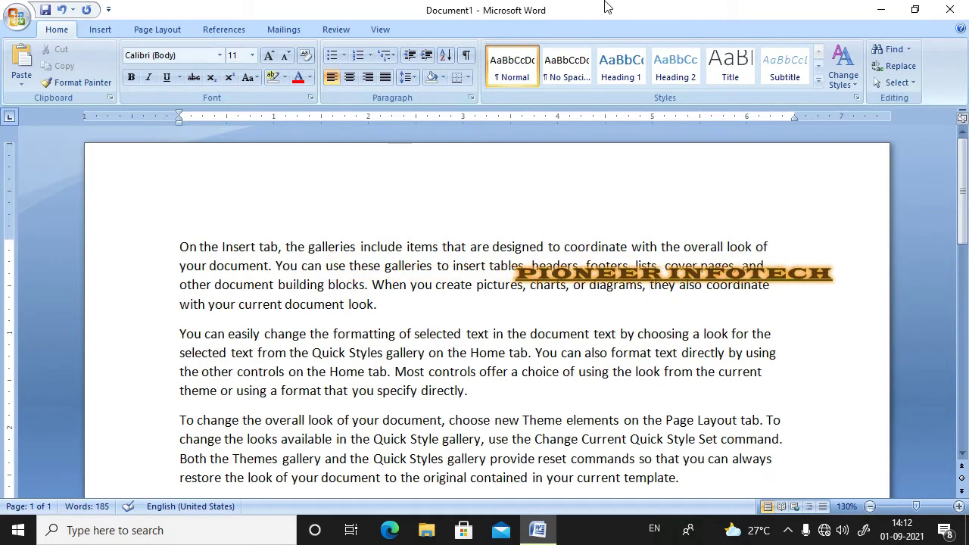
{"action": "key", "text": "ctrl+a"}
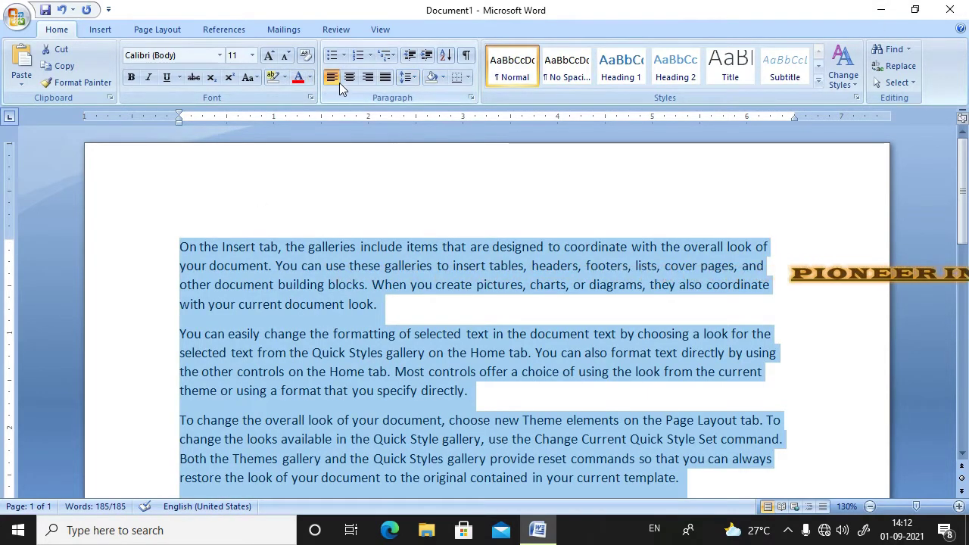
{"action": "key", "text": "ctrl+j"}
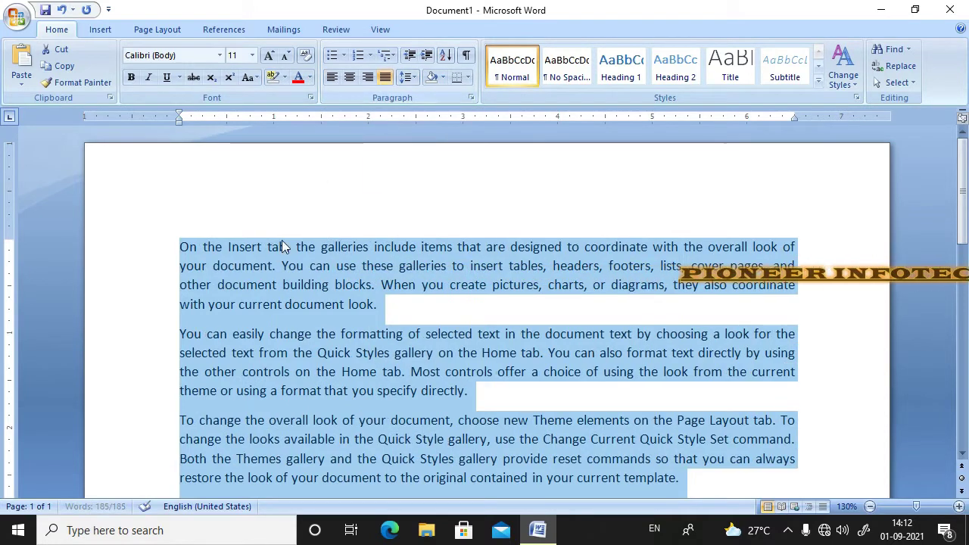
{"action": "left_click", "coordinate": [349, 78]}
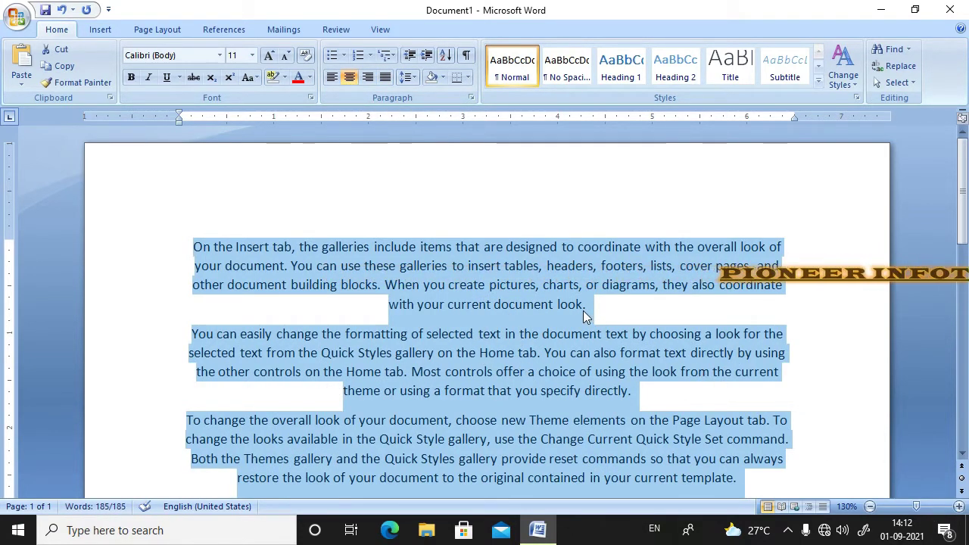
{"action": "left_click", "coordinate": [369, 79]}
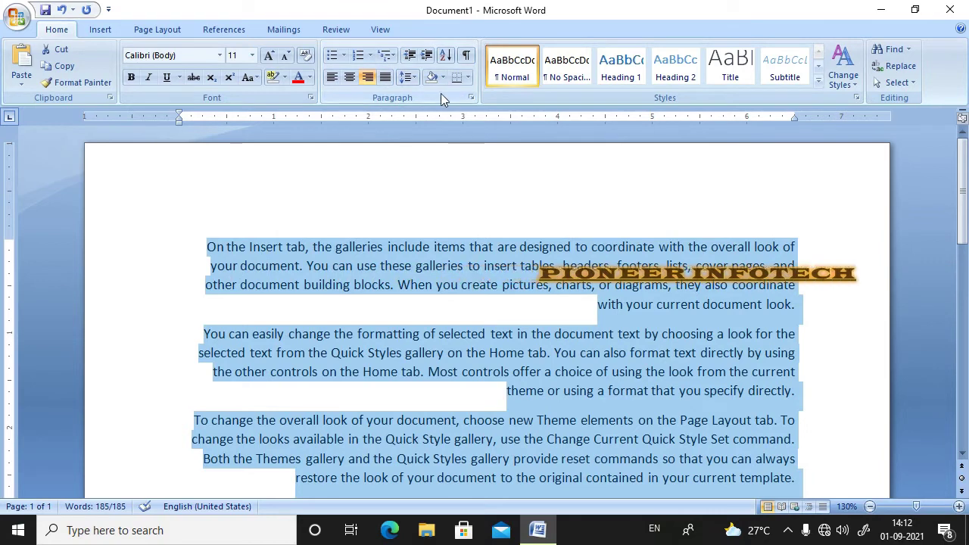
{"action": "key", "text": "ctrl+j"}
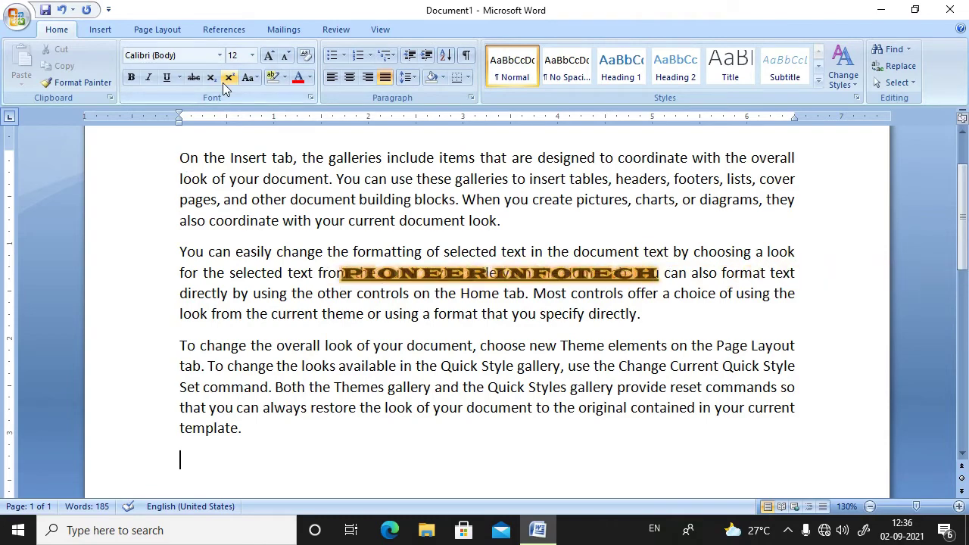
Apply 2.0 line spacing, revert to 1.0, then bring up Line Spacing Options
{"action": "key", "text": "ctrl+a"}
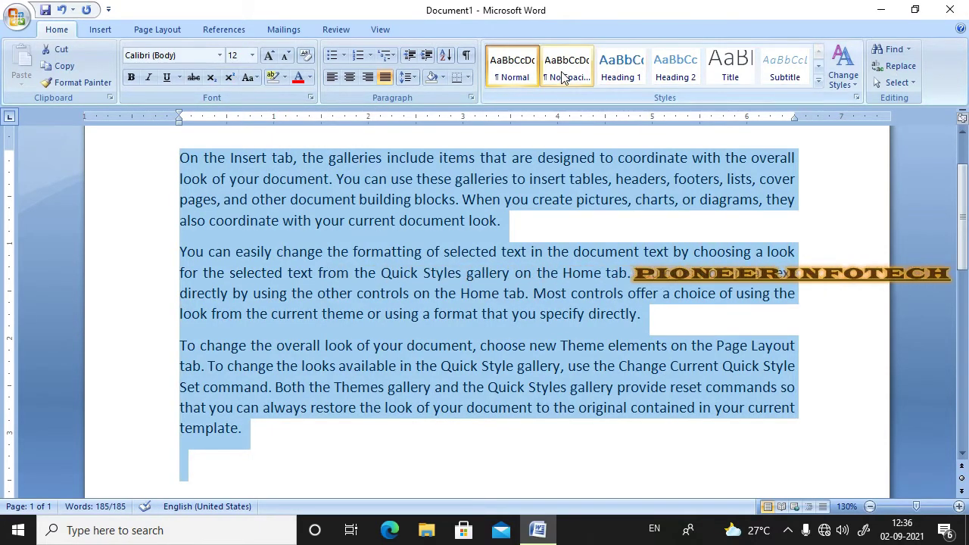
{"action": "left_click", "coordinate": [414, 78]}
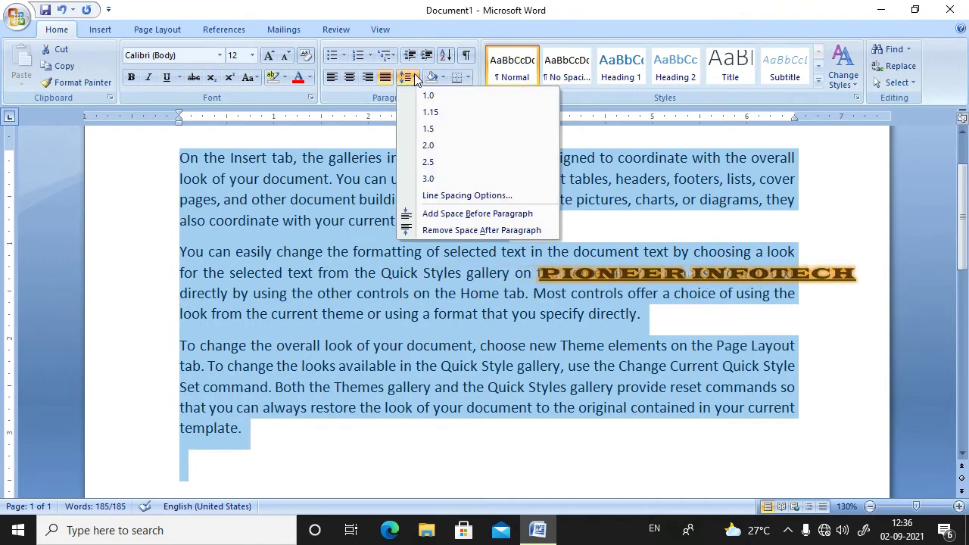
{"action": "left_click", "coordinate": [465, 148]}
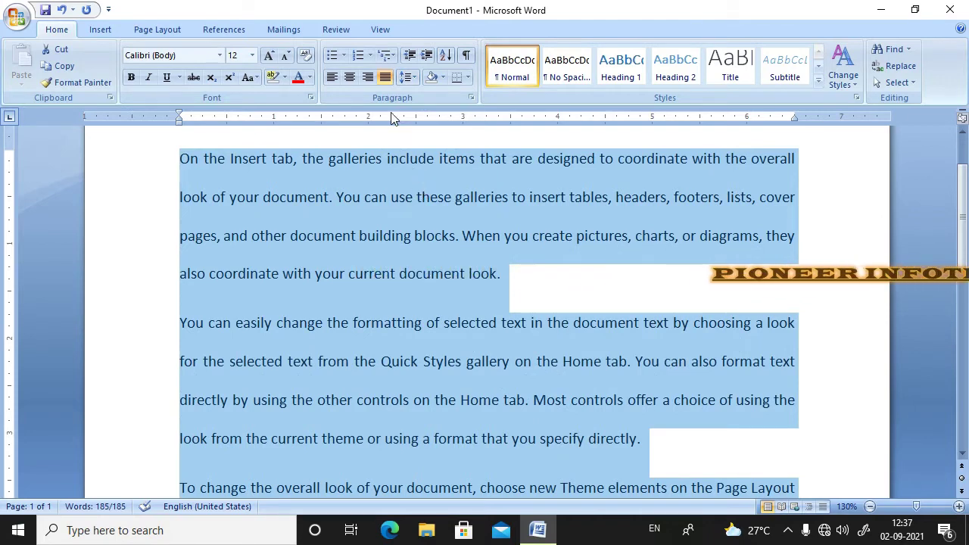
{"action": "left_click", "coordinate": [416, 79]}
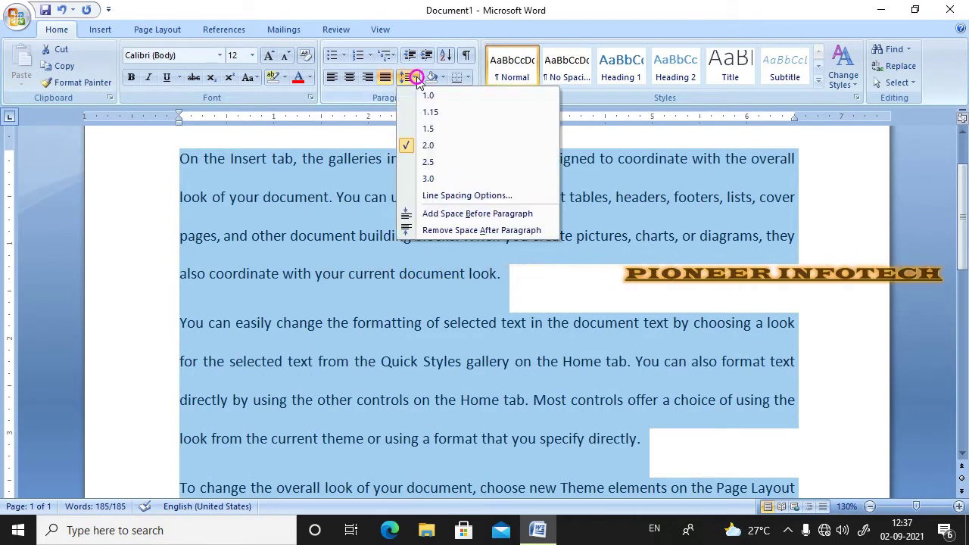
{"action": "left_click", "coordinate": [428, 95]}
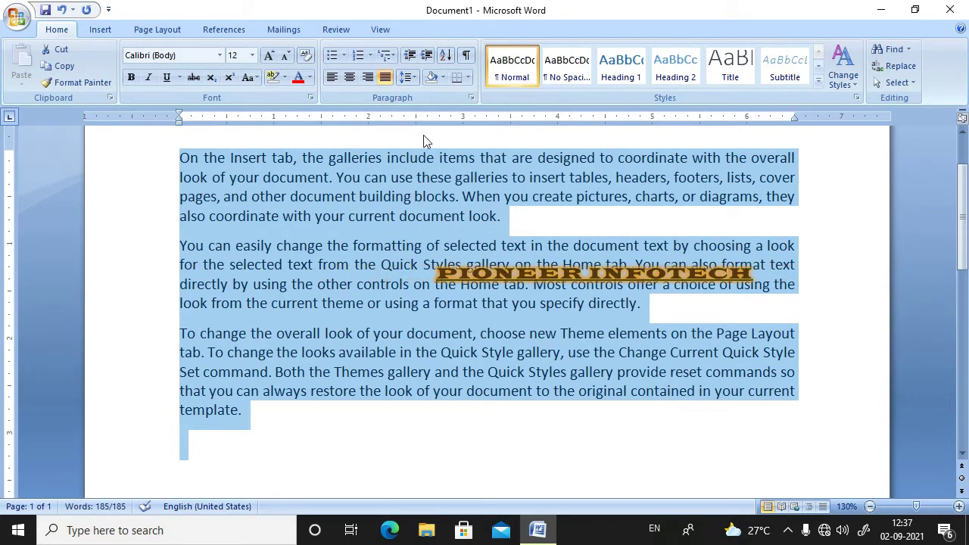
{"action": "left_click", "coordinate": [415, 77]}
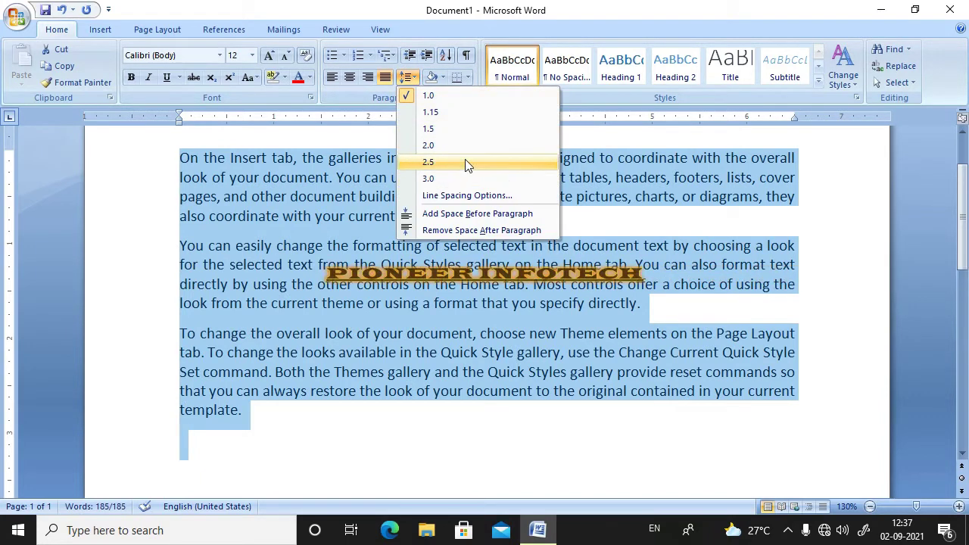
{"action": "left_click", "coordinate": [466, 198]}
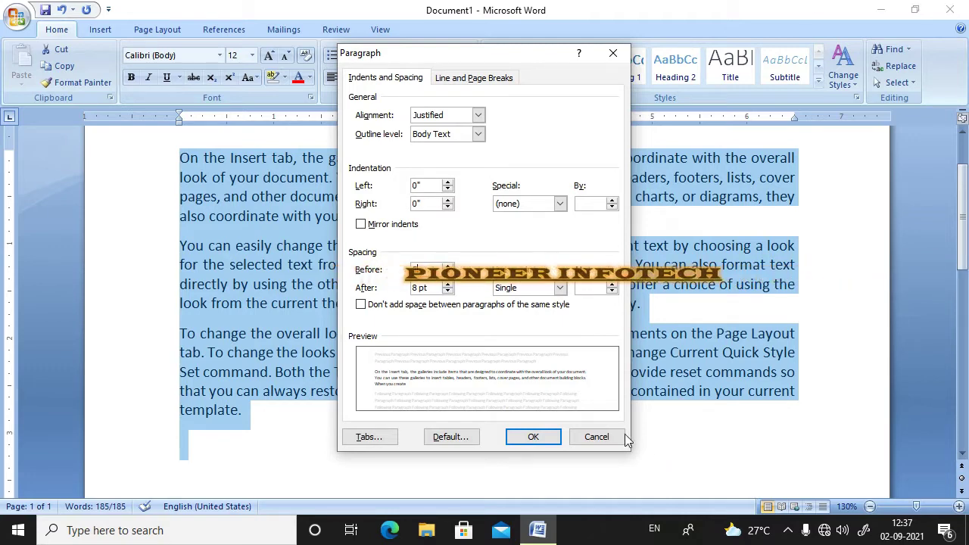
{"action": "type", "text": "5"}
Undo the 5 pt space before paragraphs and set 10 pt spacing after instead
{"action": "left_click", "coordinate": [533, 439]}
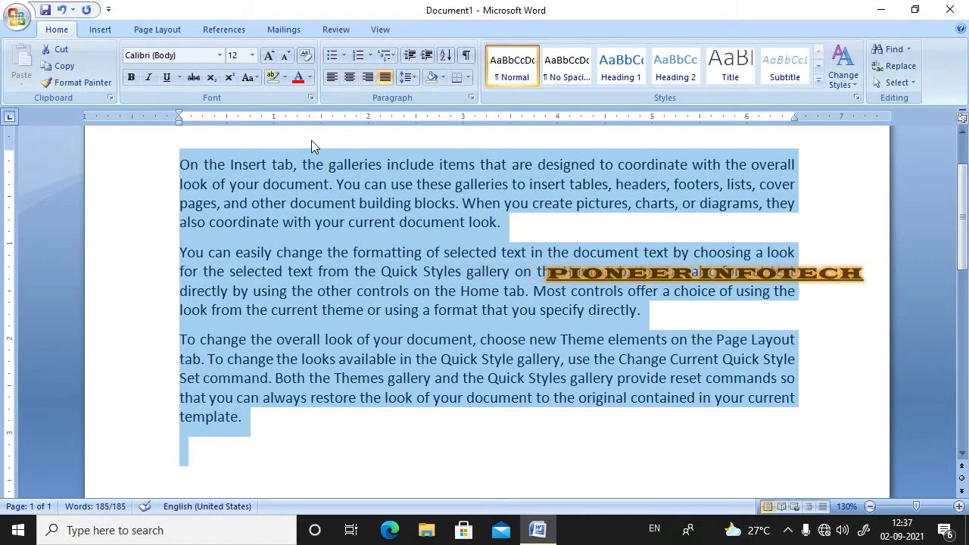
{"action": "key", "text": "ctrl+z"}
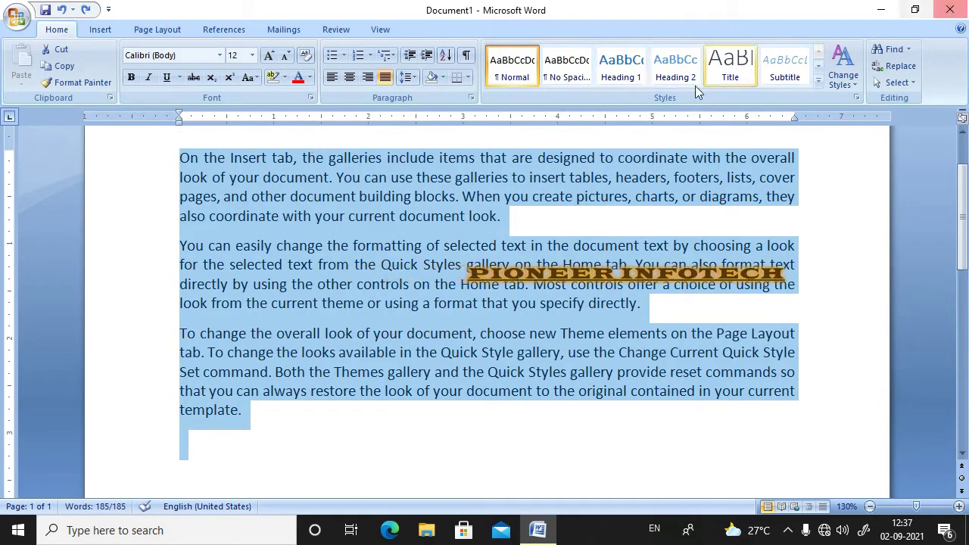
{"action": "left_click", "coordinate": [419, 78]}
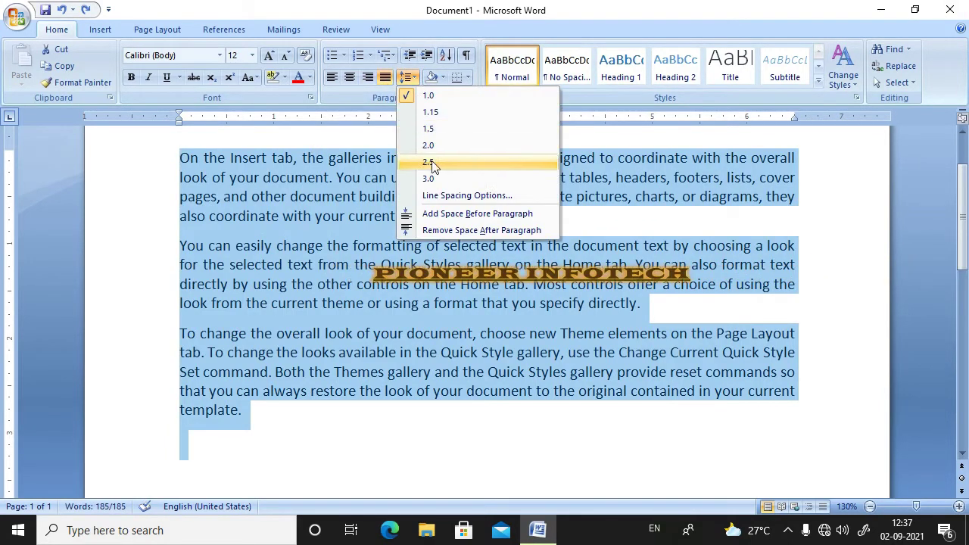
{"action": "left_click", "coordinate": [439, 196]}
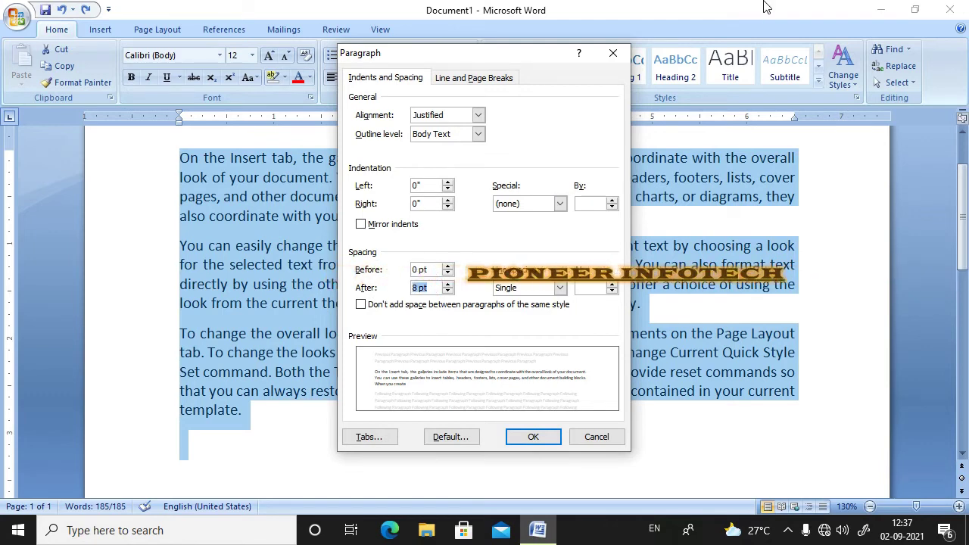
{"action": "type", "text": "10"}
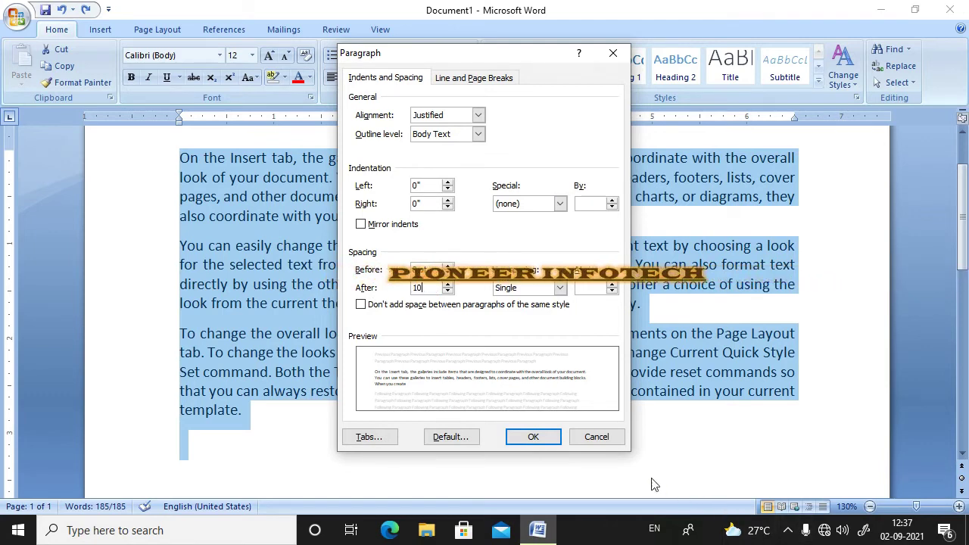
{"action": "left_click", "coordinate": [539, 437]}
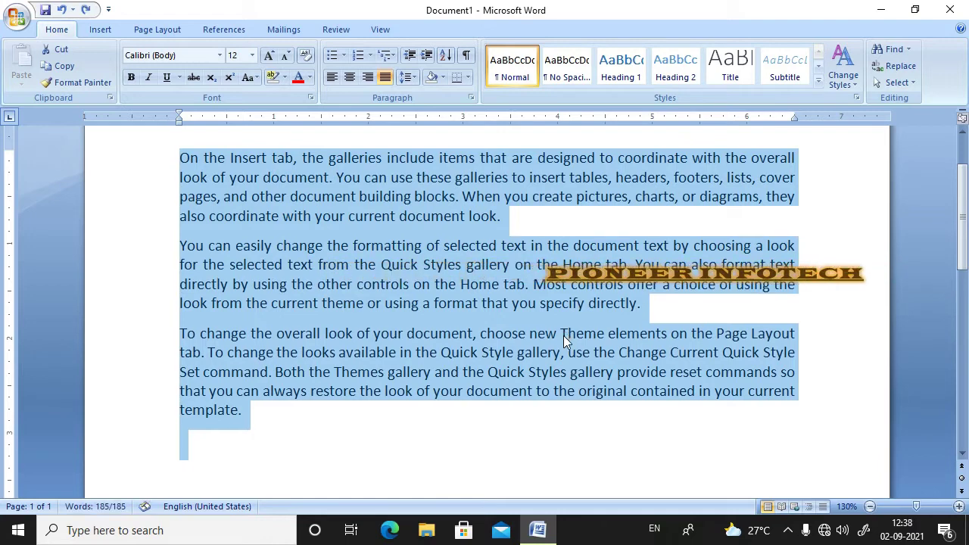
Set the line spacing to 1.5 lines in the Paragraph dialog
{"action": "left_click", "coordinate": [417, 78]}
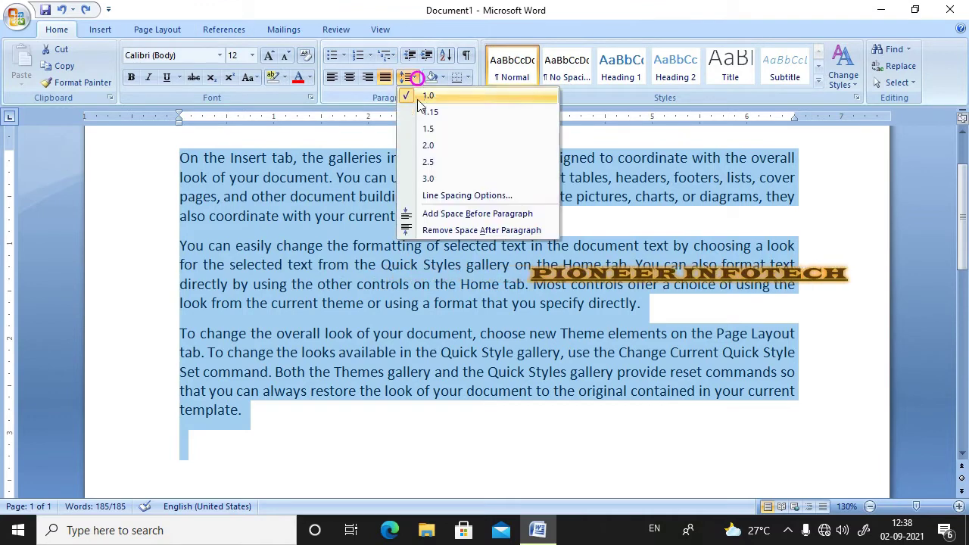
{"action": "left_click", "coordinate": [450, 196]}
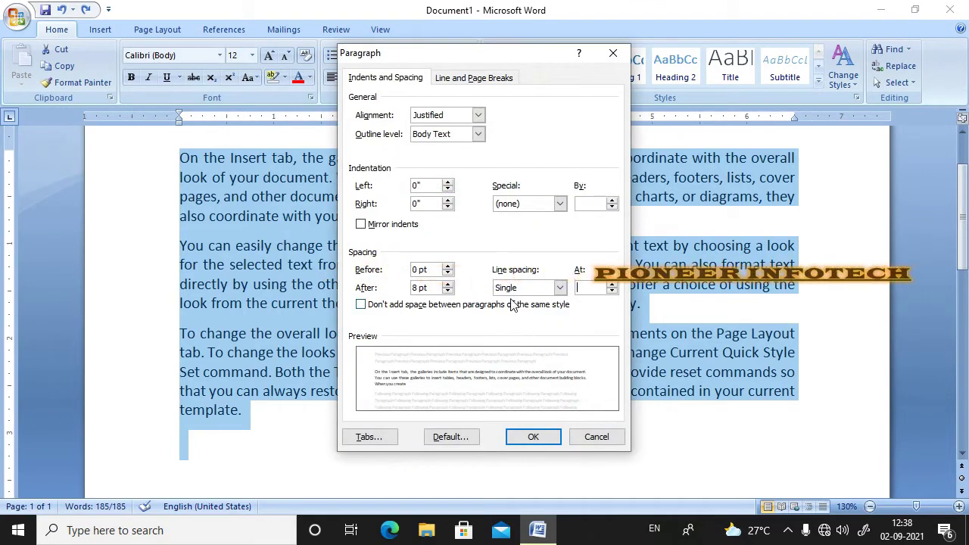
{"action": "left_click", "coordinate": [560, 291]}
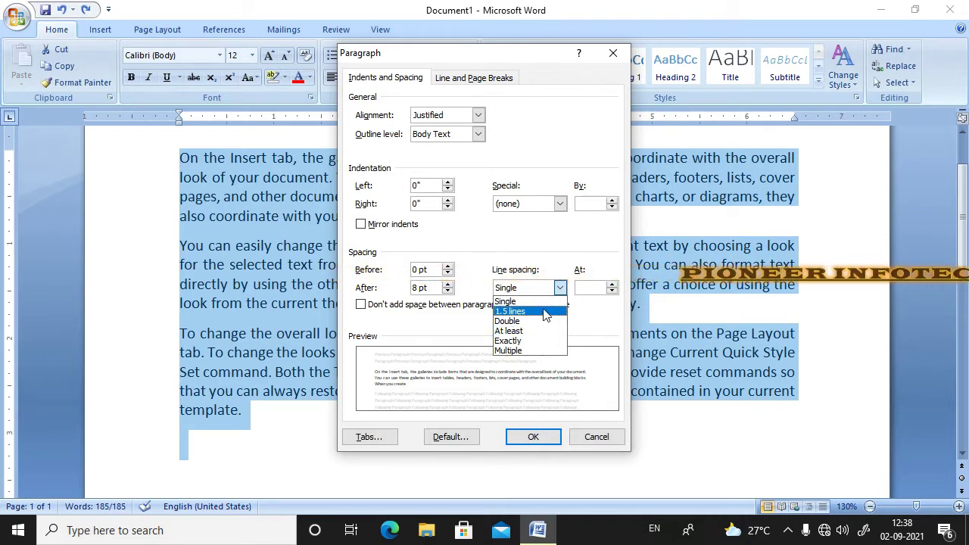
{"action": "left_click", "coordinate": [544, 313]}
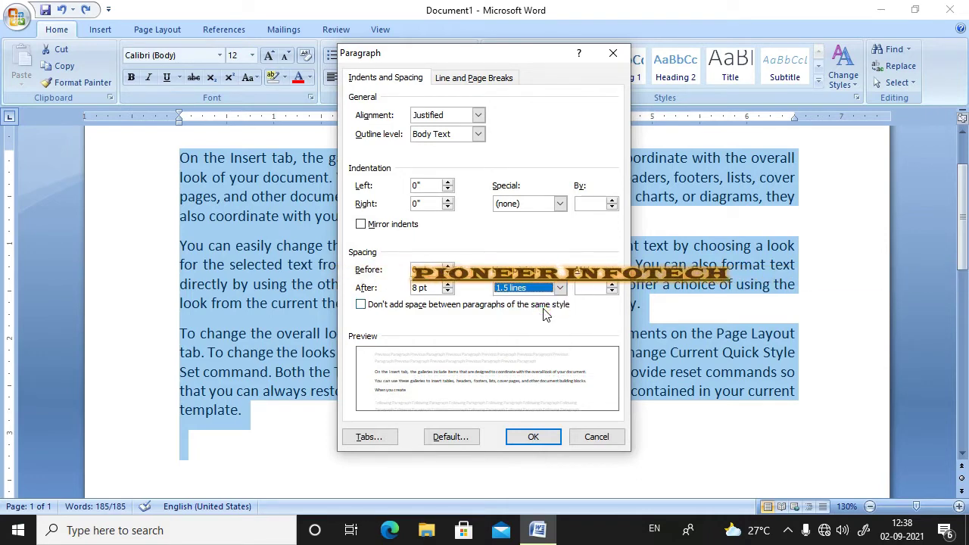
{"action": "left_click", "coordinate": [531, 439]}
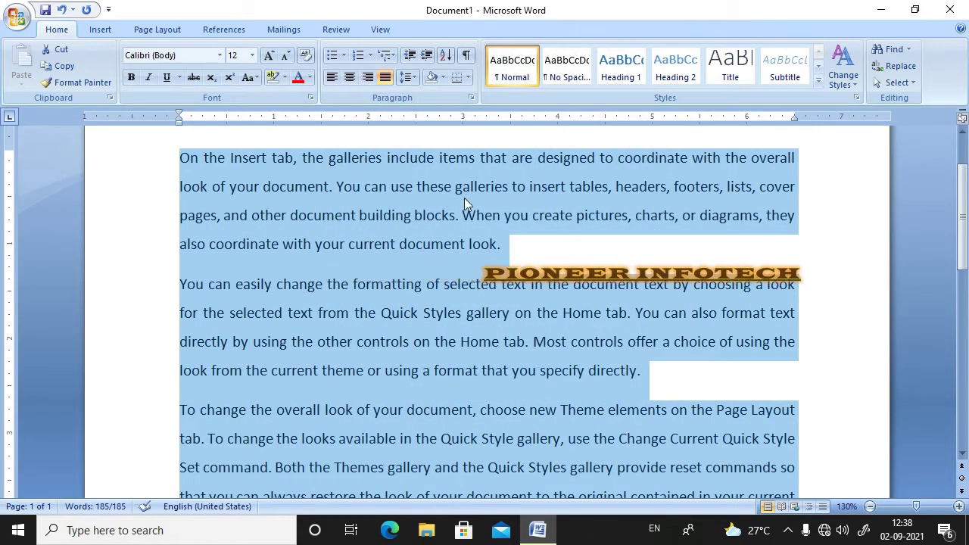
Return the line spacing to Single in the Paragraph dialog
{"action": "left_click", "coordinate": [419, 79]}
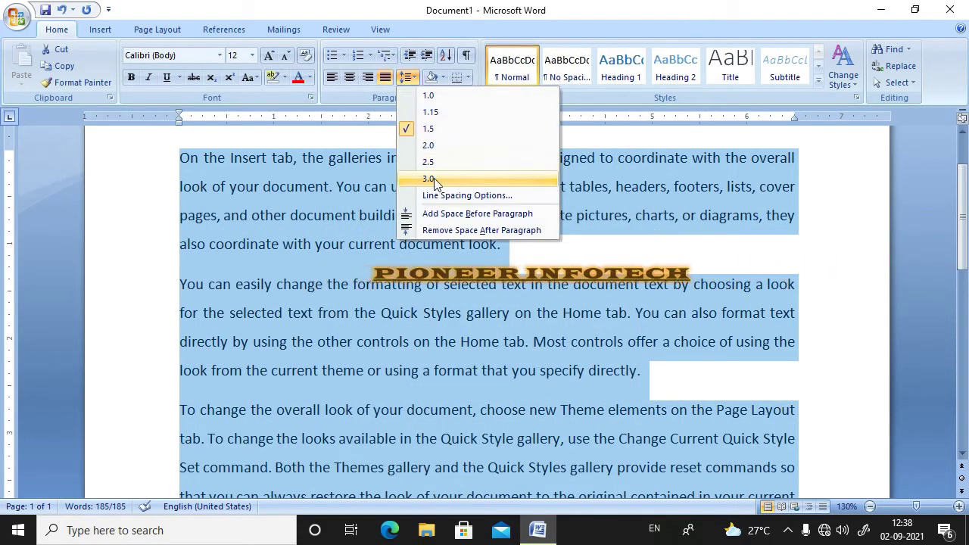
{"action": "left_click", "coordinate": [432, 195]}
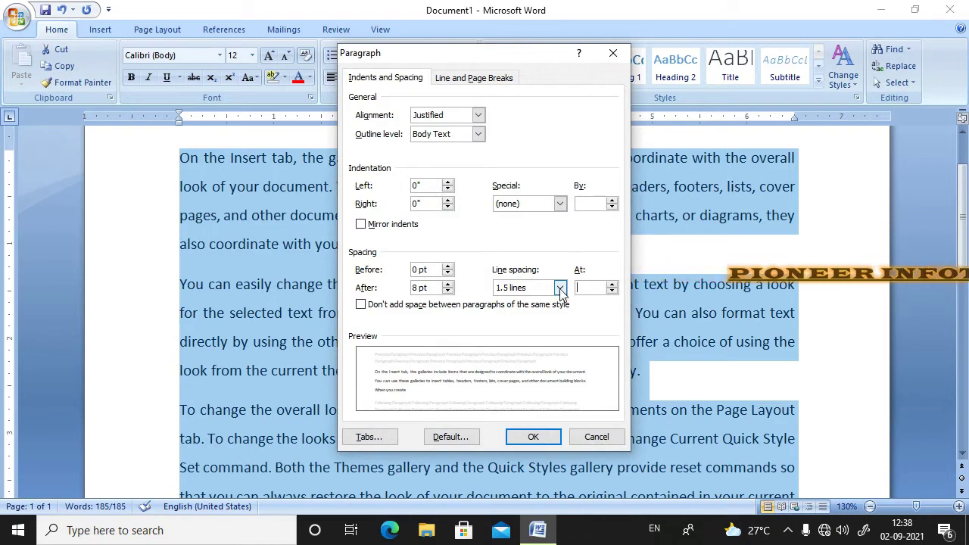
{"action": "left_click", "coordinate": [560, 293]}
{"action": "left_click", "coordinate": [522, 298]}
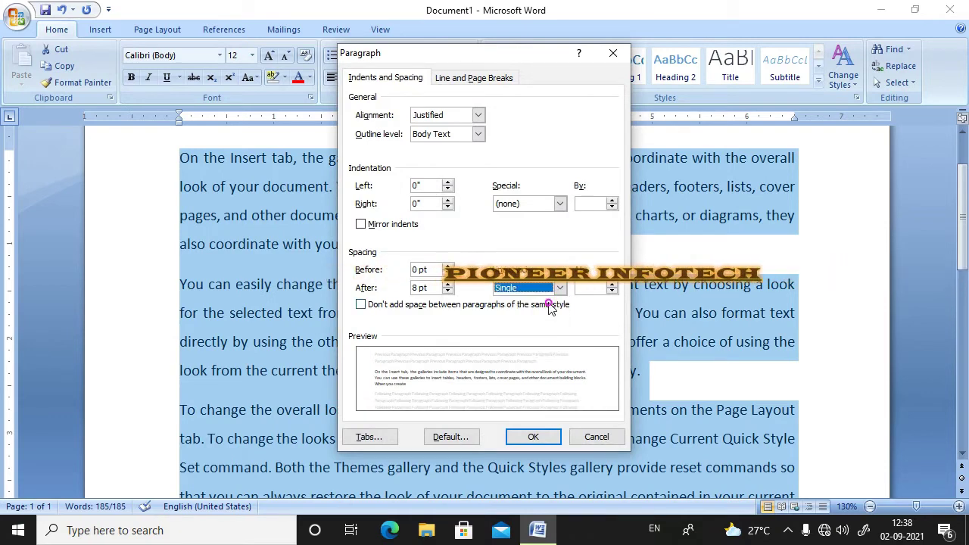
{"action": "left_click", "coordinate": [533, 436]}
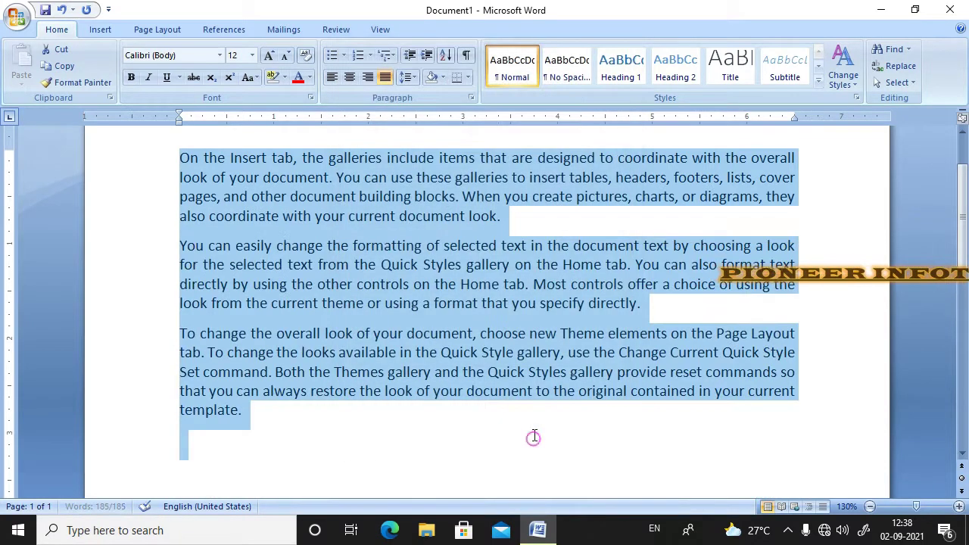
Preview the line spacing and shading menus, closing both without making changes
{"action": "left_click", "coordinate": [416, 78]}
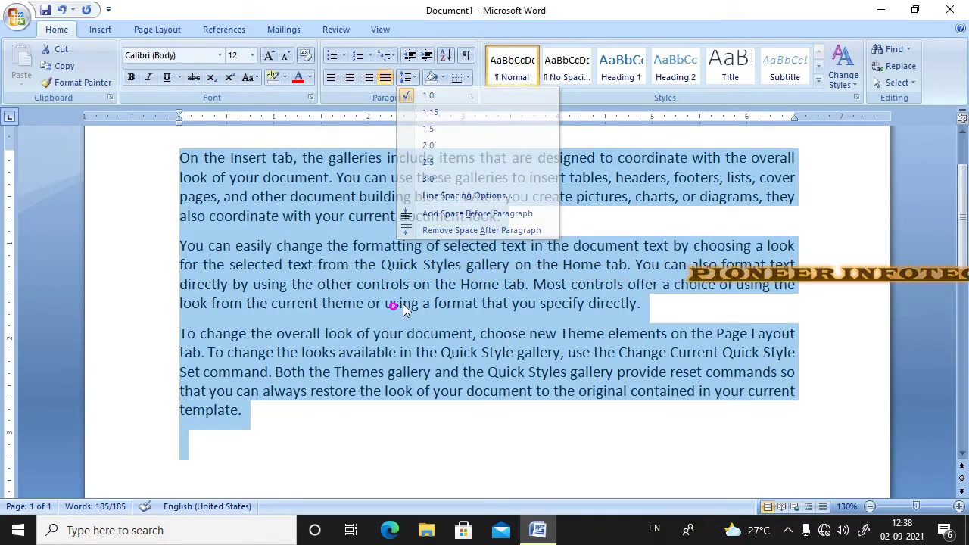
{"action": "key", "text": "Escape"}
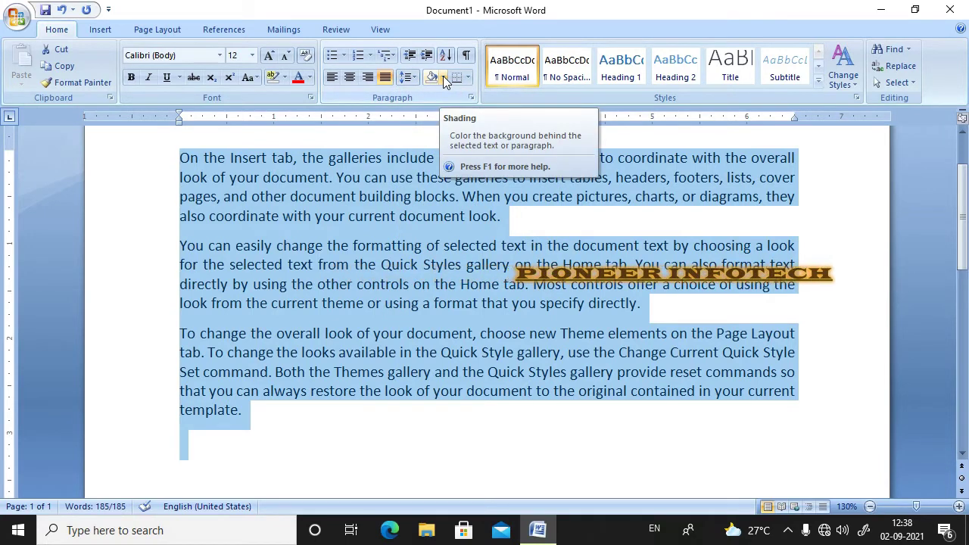
{"action": "left_click", "coordinate": [459, 292]}
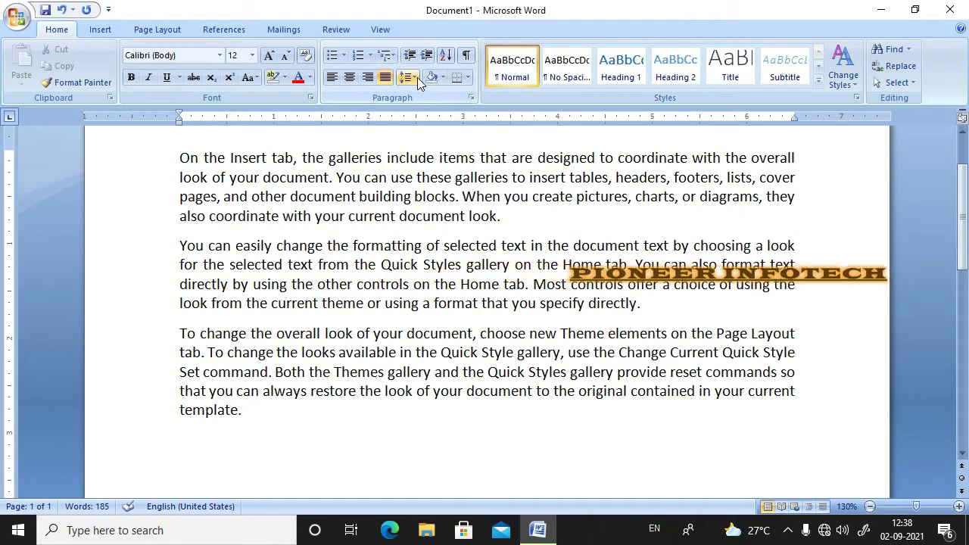
{"action": "left_click", "coordinate": [442, 78]}
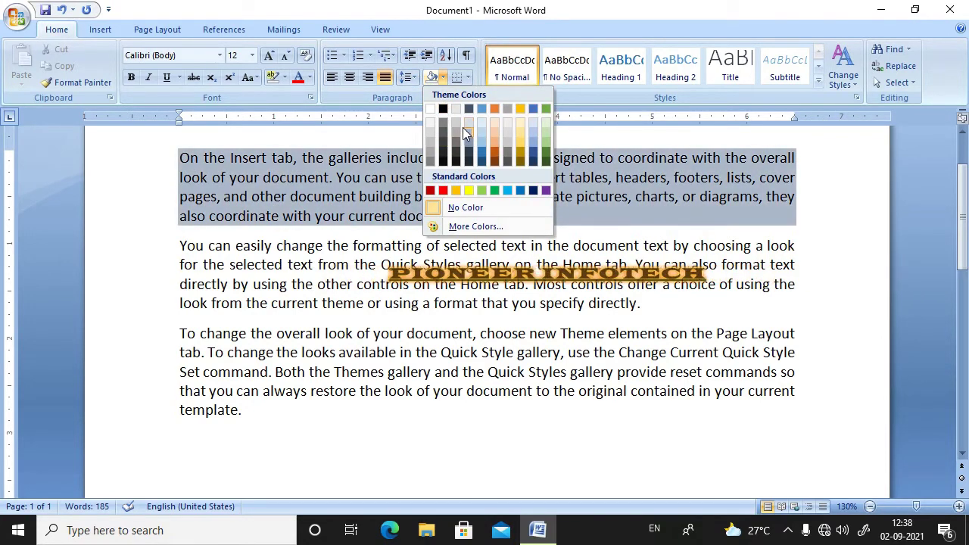
{"action": "left_click", "coordinate": [308, 225]}
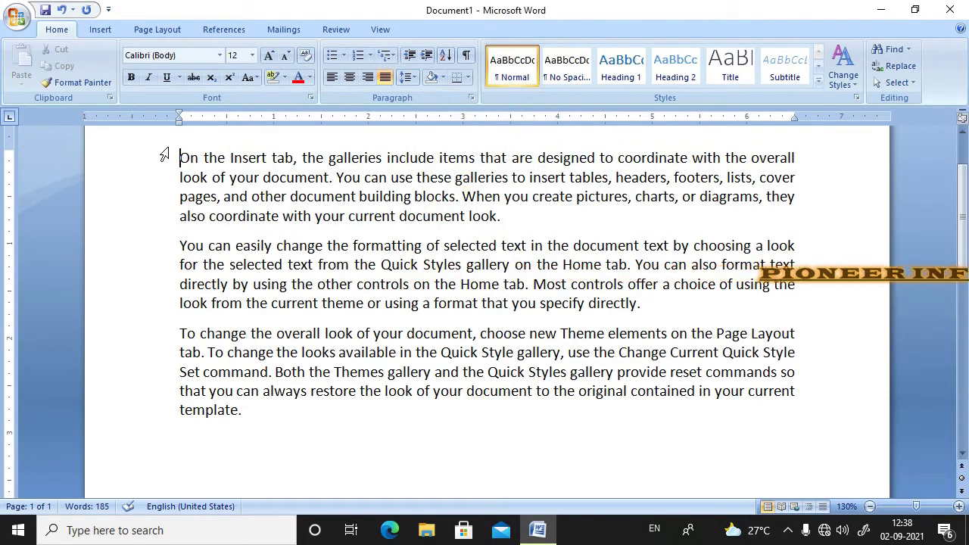
Shade all three paragraphs light grey, then select all the document text
{"action": "left_click_drag", "start_coordinate": [165, 155], "coordinate": [238, 433]}
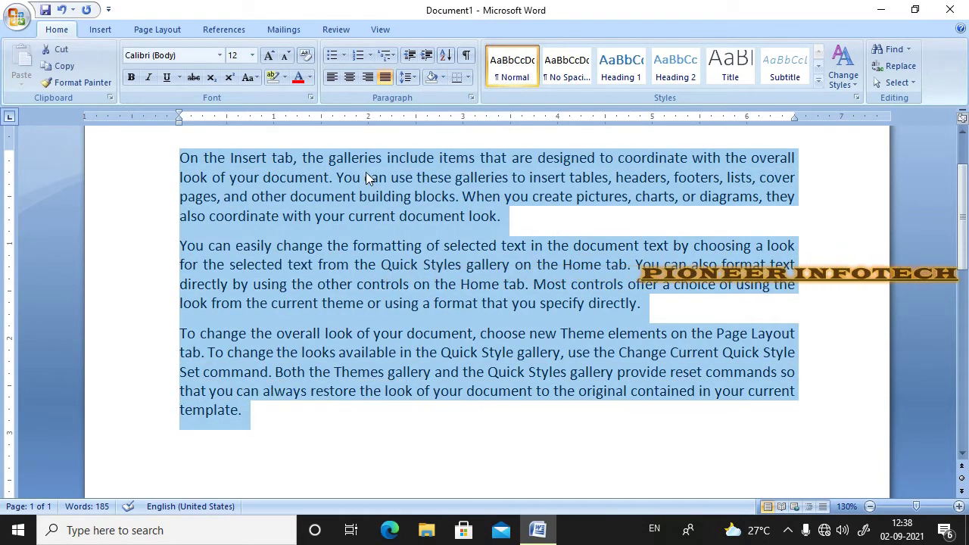
{"action": "left_click", "coordinate": [446, 78]}
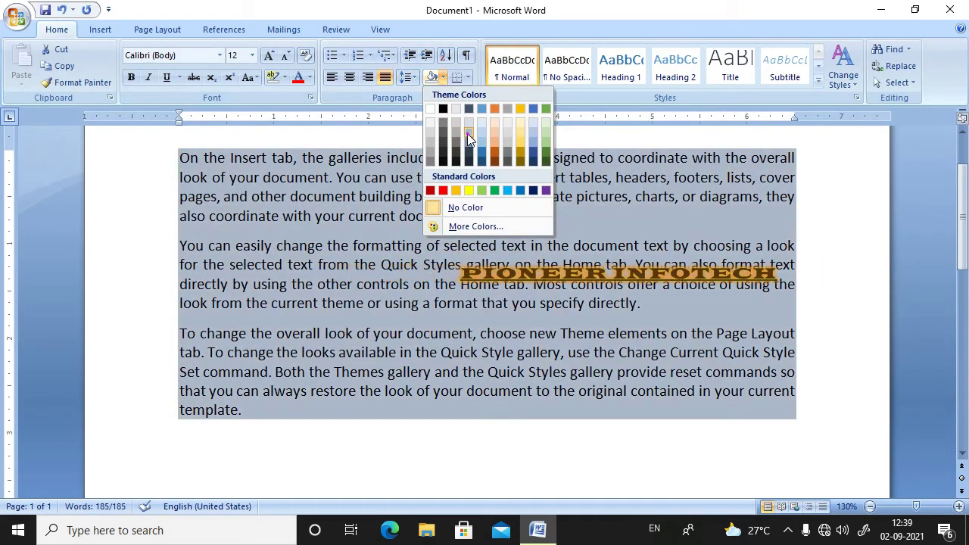
{"action": "left_click", "coordinate": [467, 133]}
{"action": "left_click", "coordinate": [444, 265]}
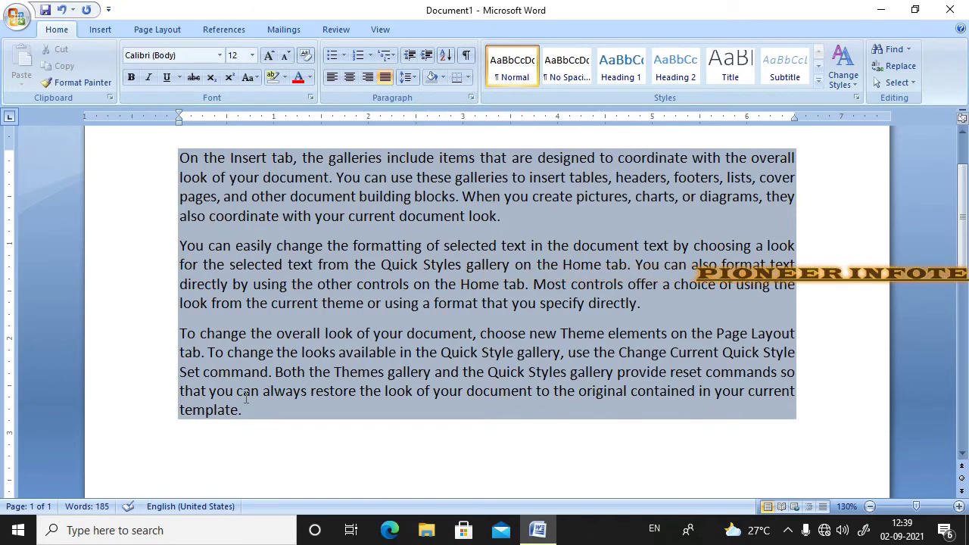
{"action": "left_click_drag", "start_coordinate": [177, 157], "coordinate": [289, 242]}
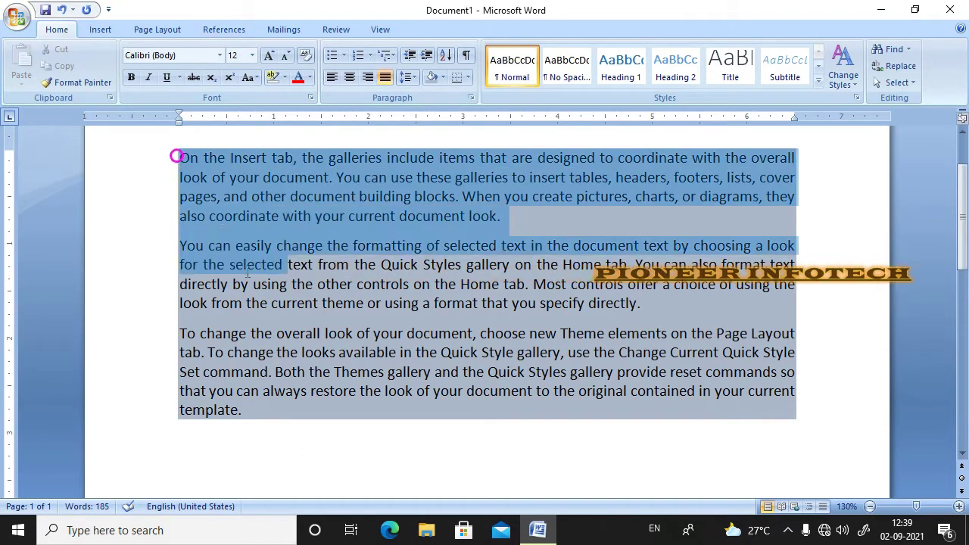
Remove the grey shading from all the text by choosing No Color
{"action": "scroll", "coordinate": [289, 242], "scroll_direction": "up", "scroll_amount": 3}
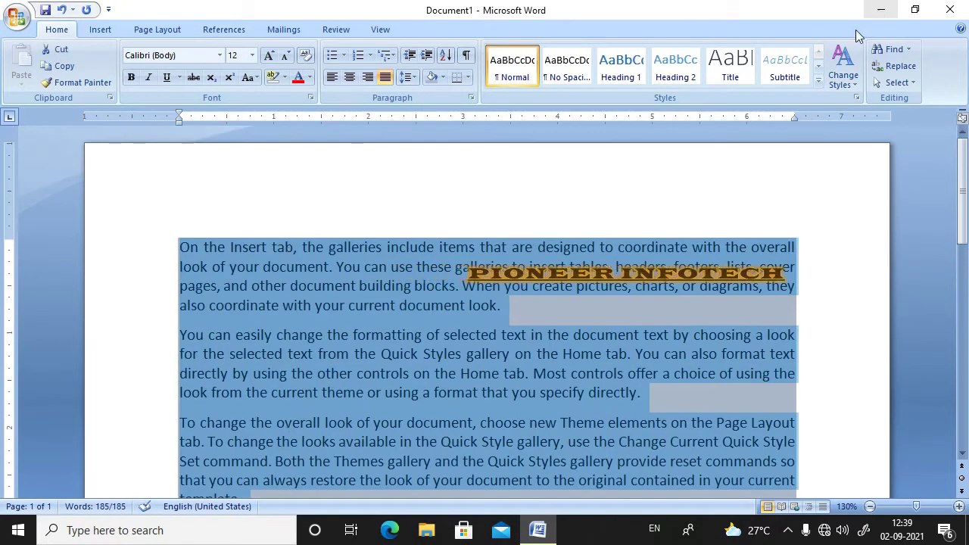
{"action": "left_click", "coordinate": [443, 77]}
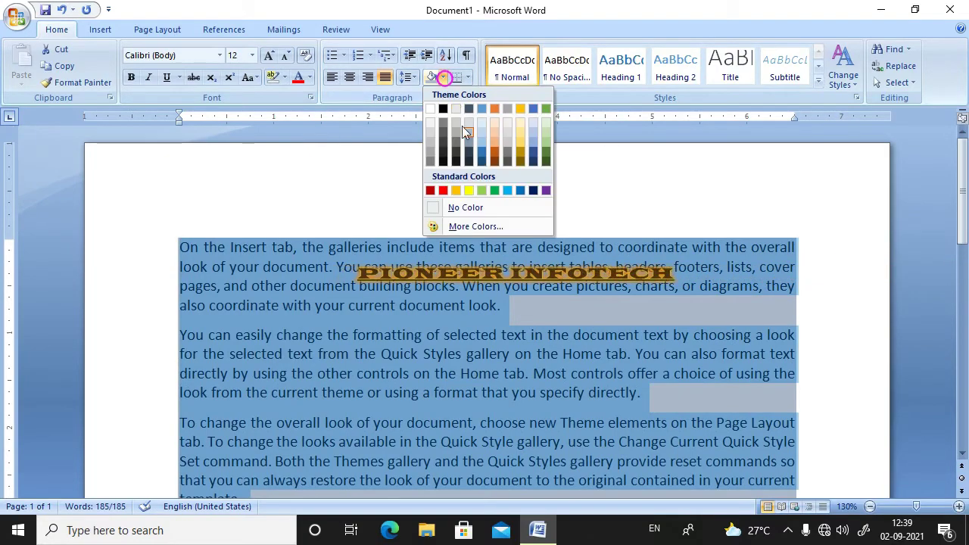
{"action": "left_click", "coordinate": [472, 209]}
{"action": "left_click", "coordinate": [382, 306]}
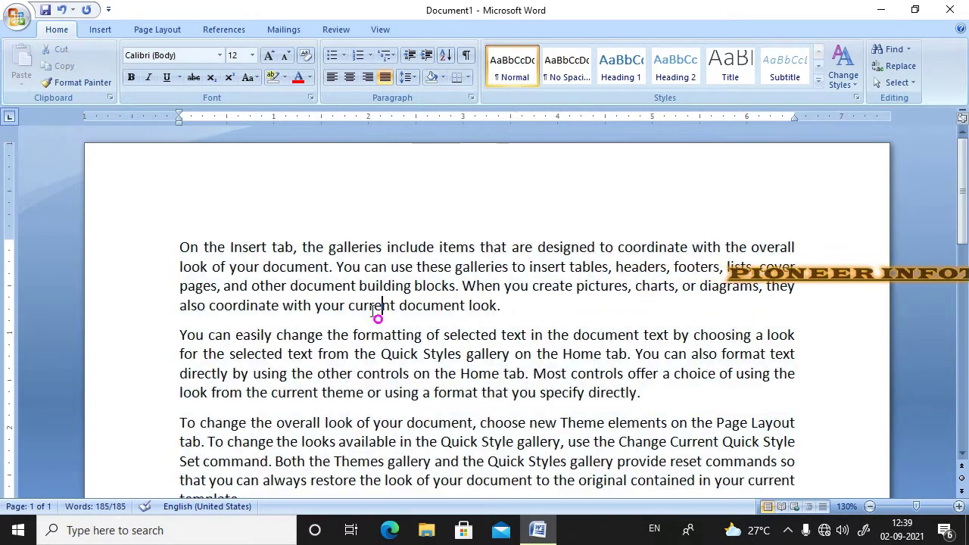
Shade the first line red, then set its shading back to No Color
{"action": "left_click_drag", "start_coordinate": [213, 248], "coordinate": [786, 234]}
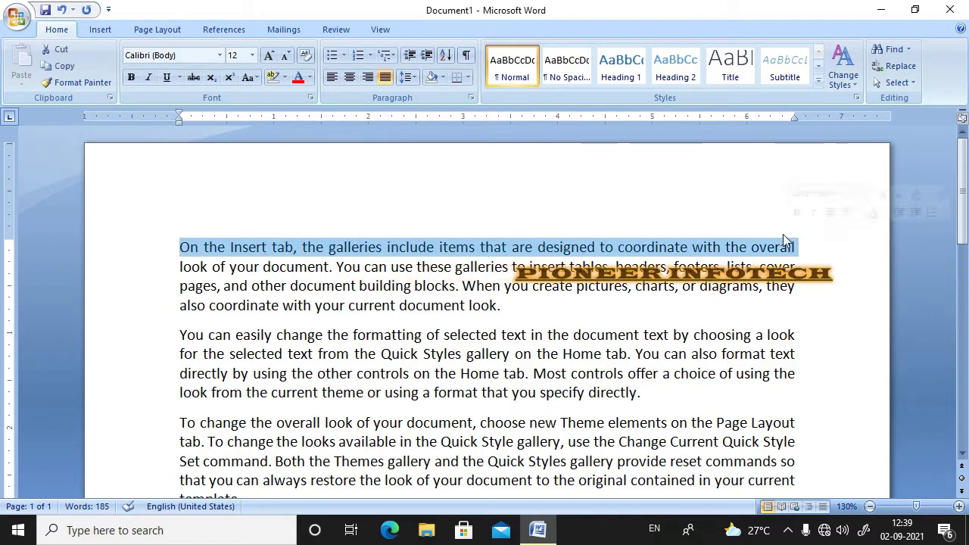
{"action": "left_click", "coordinate": [443, 78]}
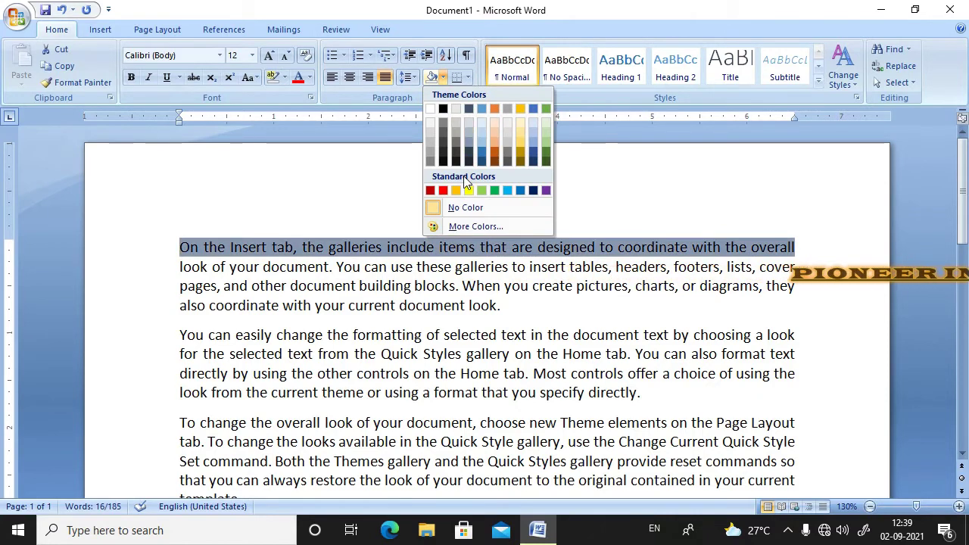
{"action": "left_click", "coordinate": [461, 334]}
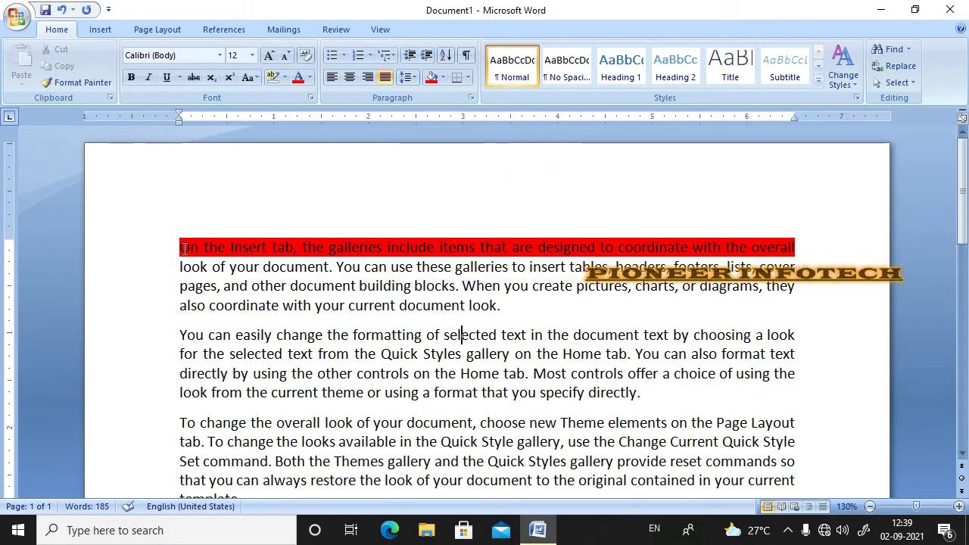
{"action": "left_click_drag", "start_coordinate": [183, 247], "coordinate": [314, 305]}
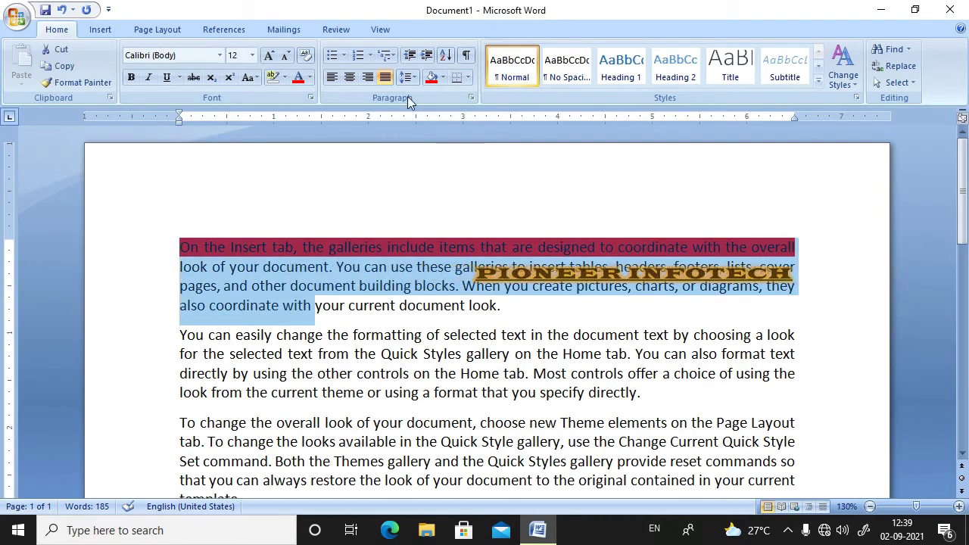
{"action": "left_click", "coordinate": [443, 77]}
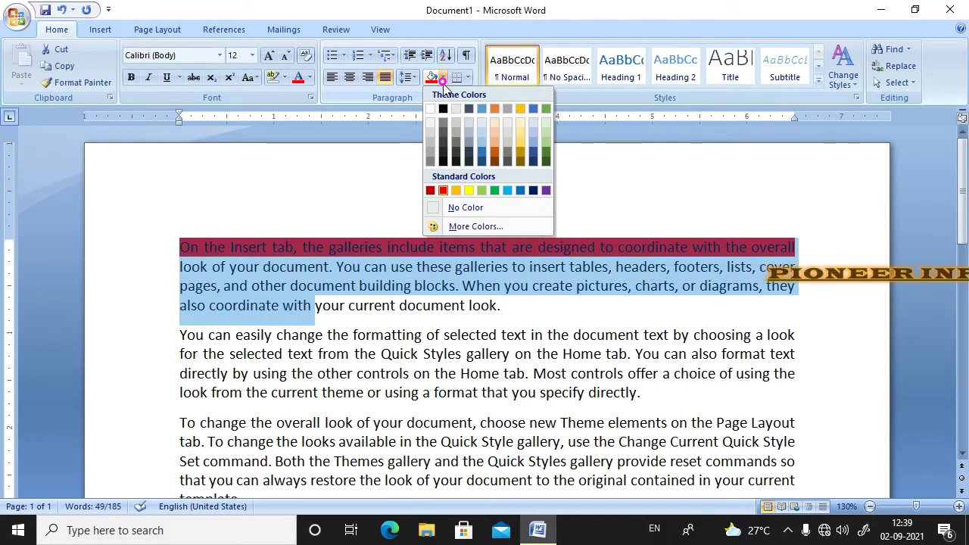
{"action": "left_click", "coordinate": [466, 209]}
{"action": "left_click", "coordinate": [458, 281]}
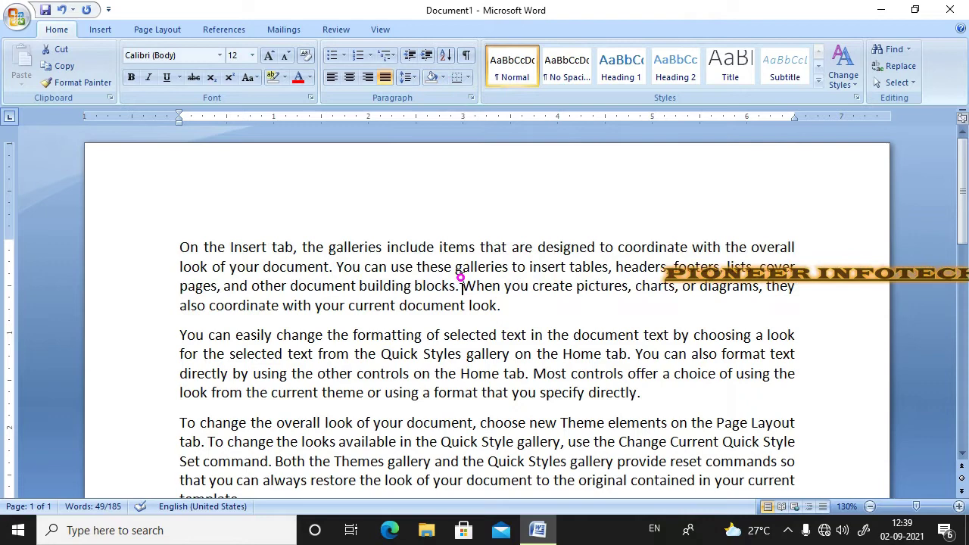
Put a border around the first paragraph, then remove it with No Border
{"action": "left_click", "coordinate": [469, 78]}
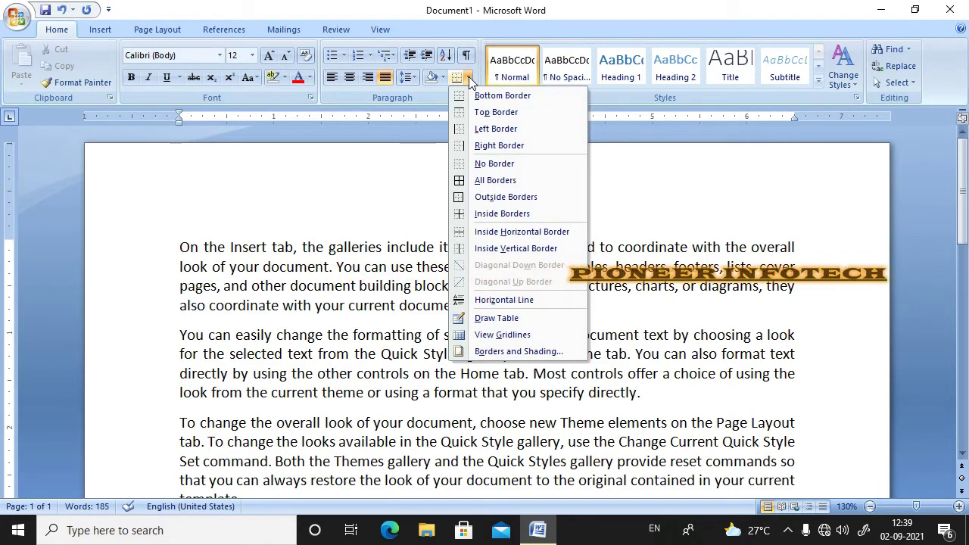
{"action": "left_click", "coordinate": [467, 77]}
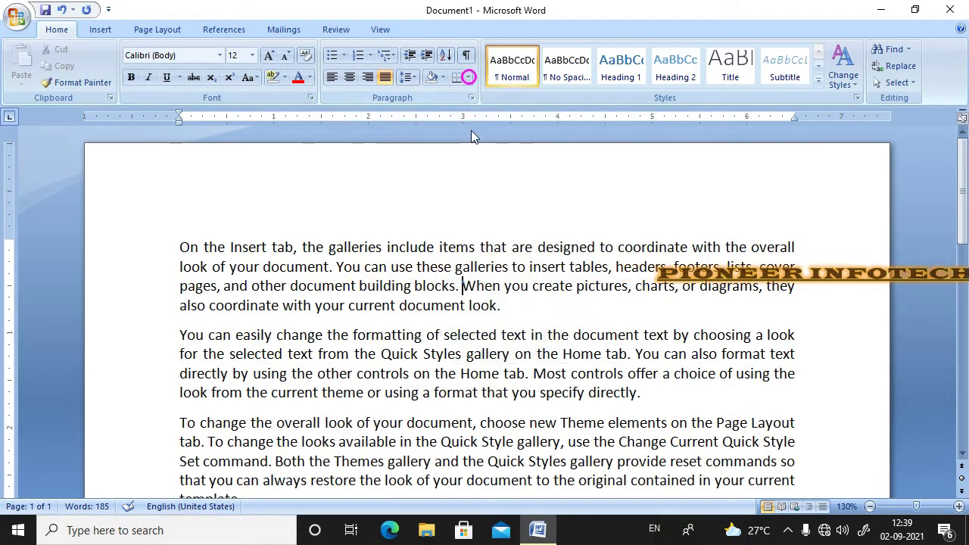
{"action": "left_click", "coordinate": [469, 78]}
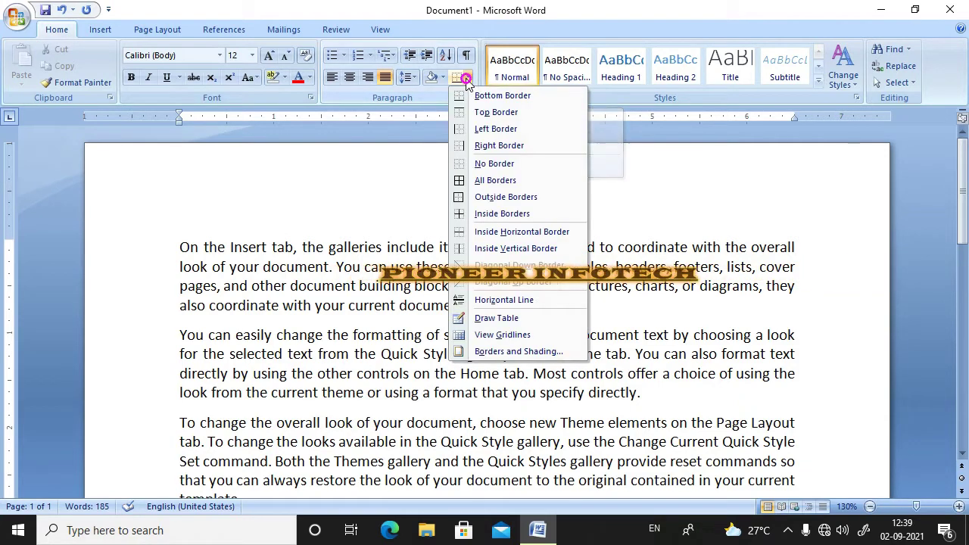
{"action": "left_click", "coordinate": [468, 78]}
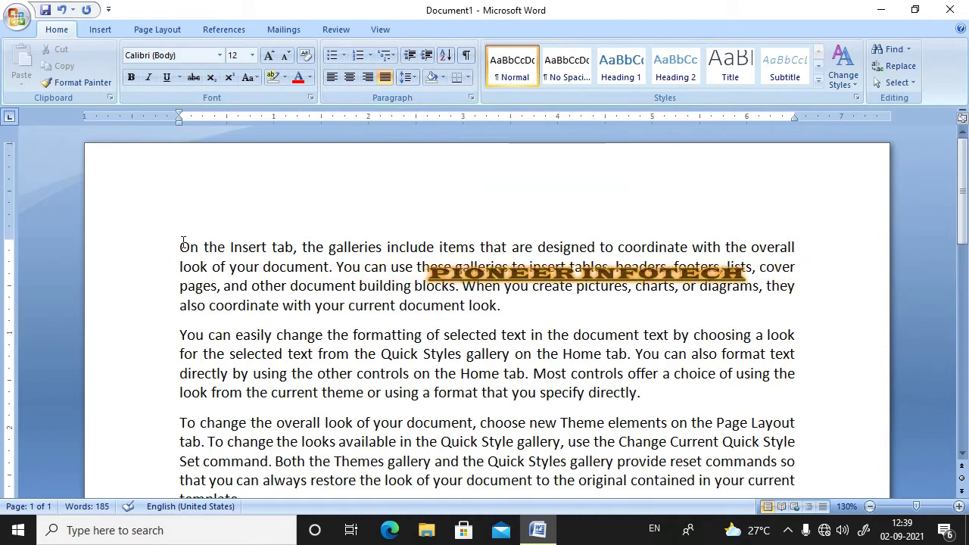
{"action": "left_click_drag", "start_coordinate": [182, 242], "coordinate": [479, 296]}
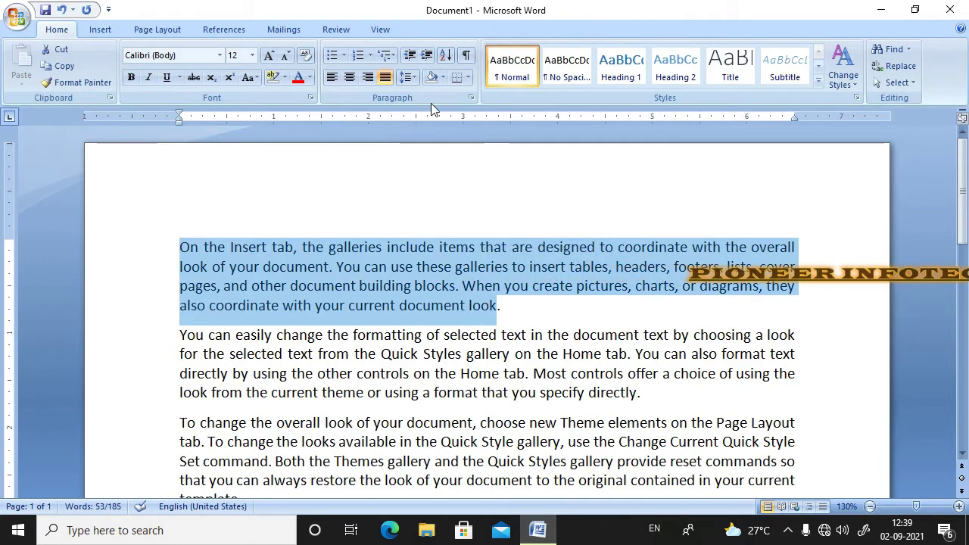
{"action": "left_click", "coordinate": [468, 78]}
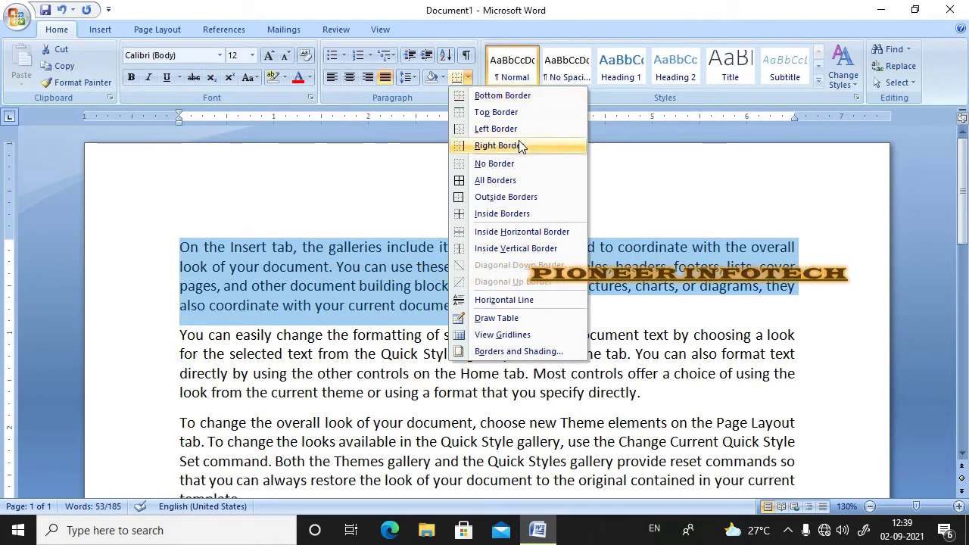
{"action": "left_click", "coordinate": [525, 99]}
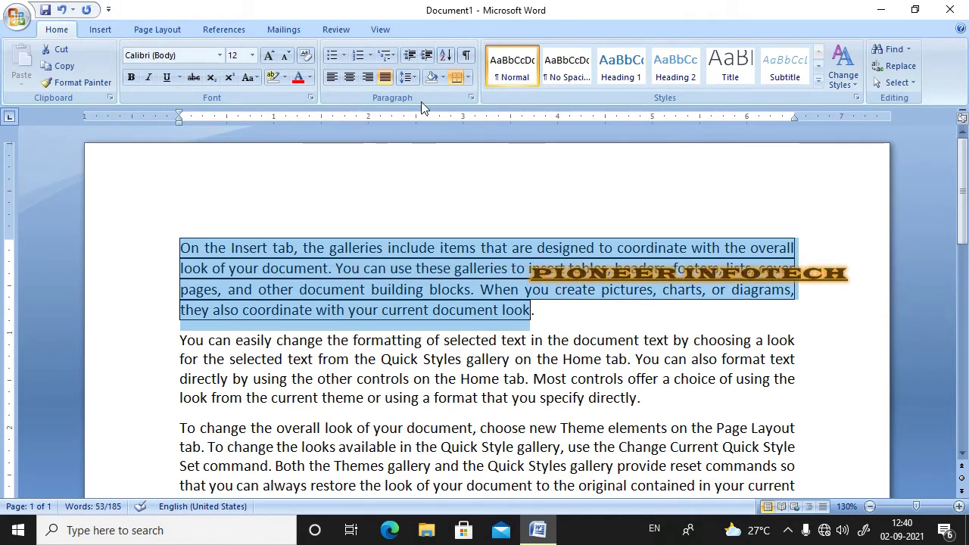
{"action": "left_click", "coordinate": [469, 78]}
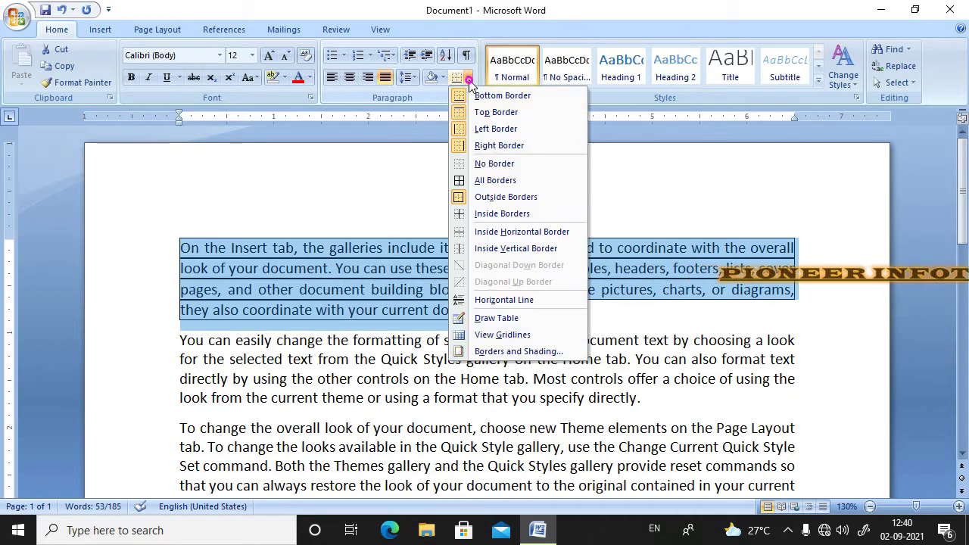
{"action": "left_click", "coordinate": [494, 163]}
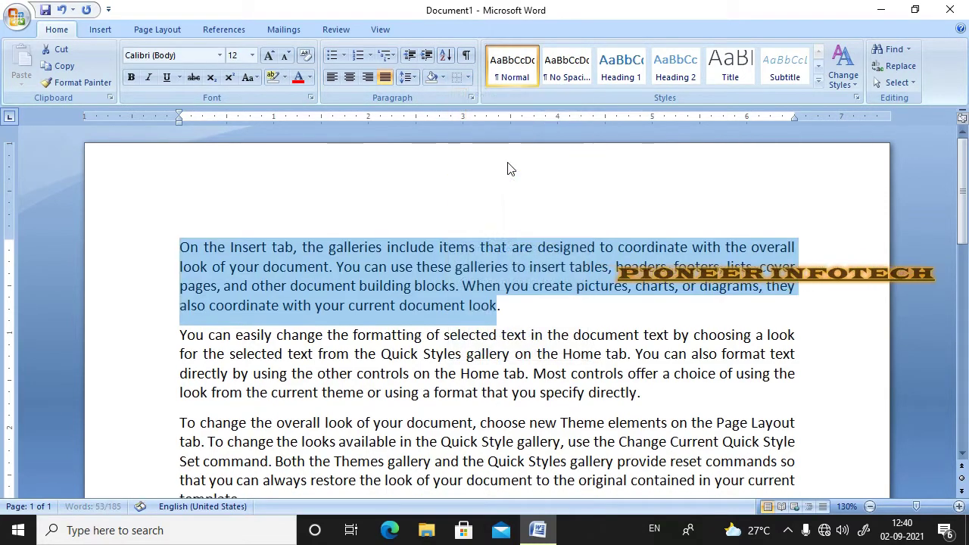
{"action": "left_click", "coordinate": [485, 287]}
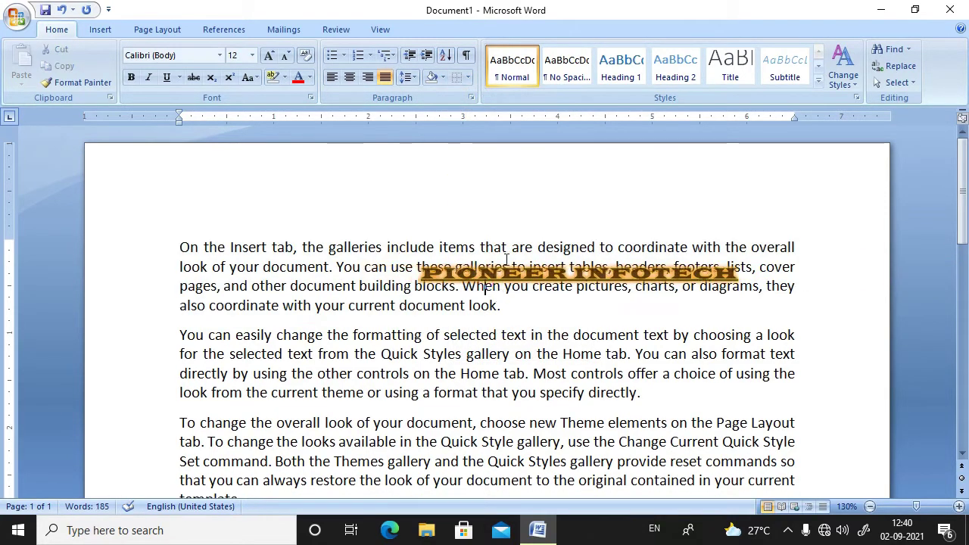
Add bottom, top, left and right borders to the first paragraph, forming a box
{"action": "left_click", "coordinate": [175, 247]}
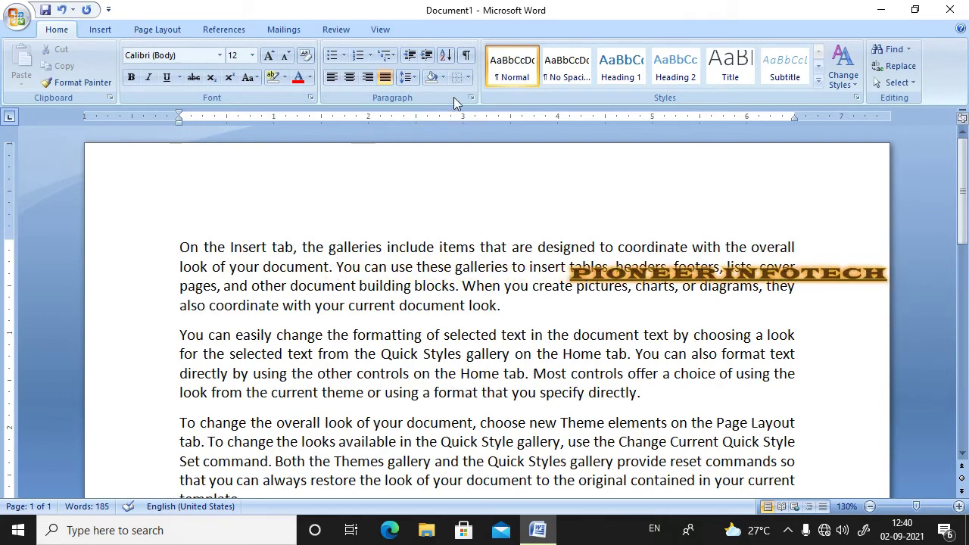
{"action": "left_click", "coordinate": [467, 77]}
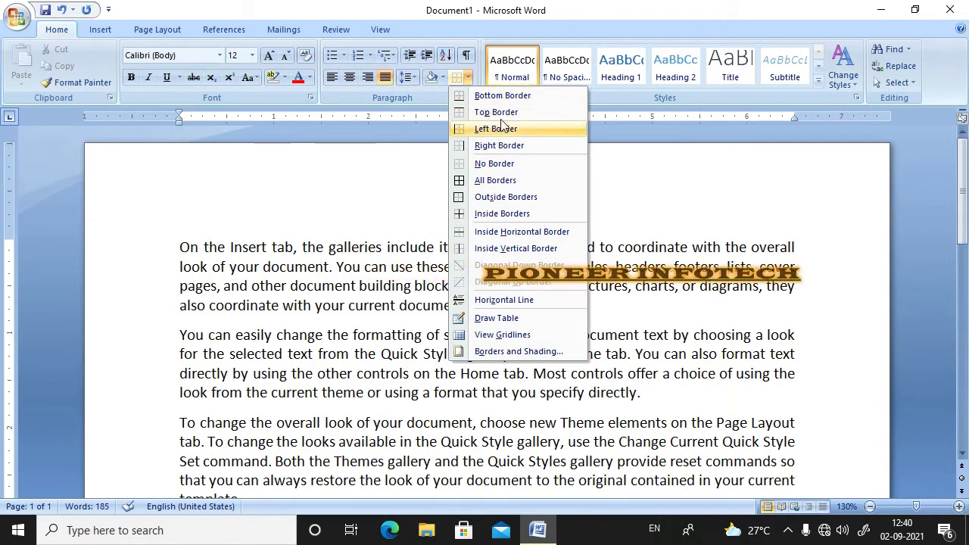
{"action": "left_click", "coordinate": [502, 95]}
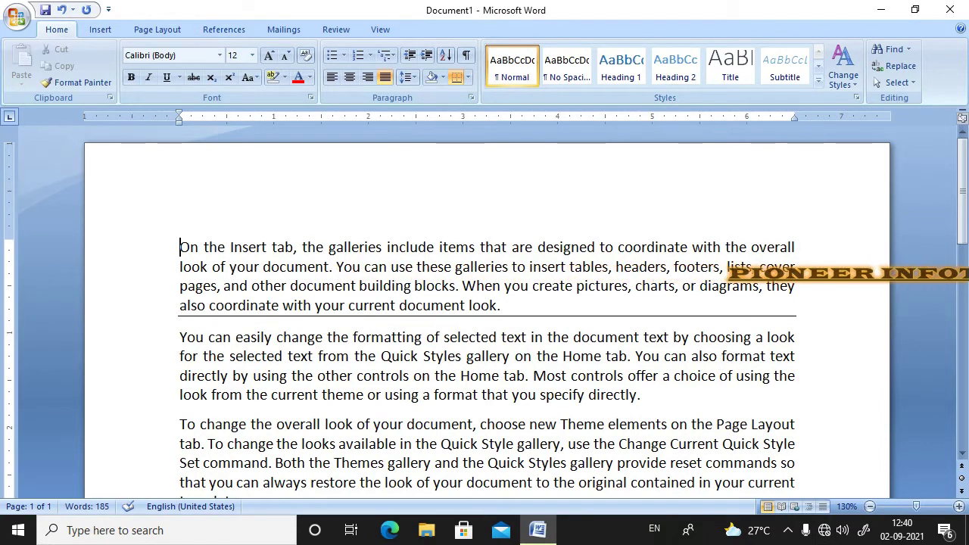
{"action": "left_click", "coordinate": [469, 78]}
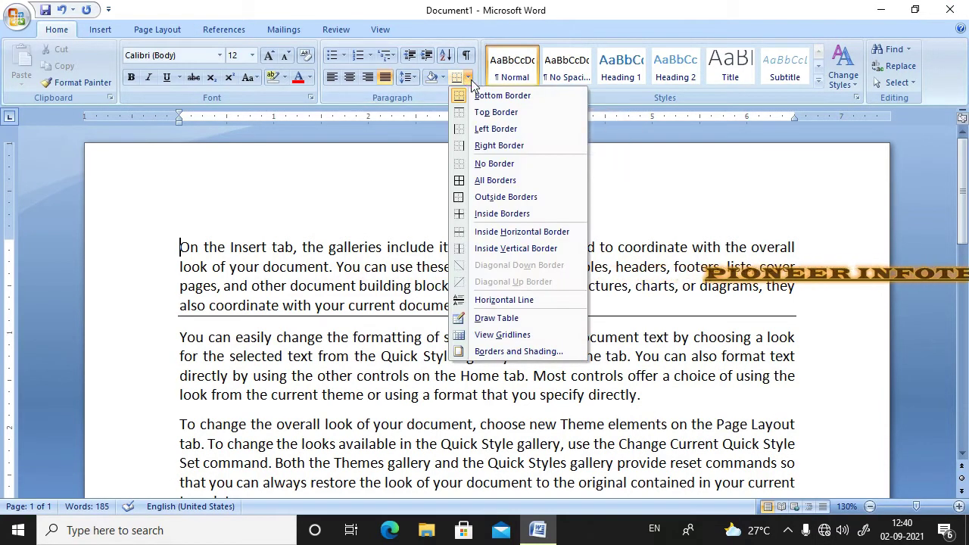
{"action": "left_click", "coordinate": [498, 113]}
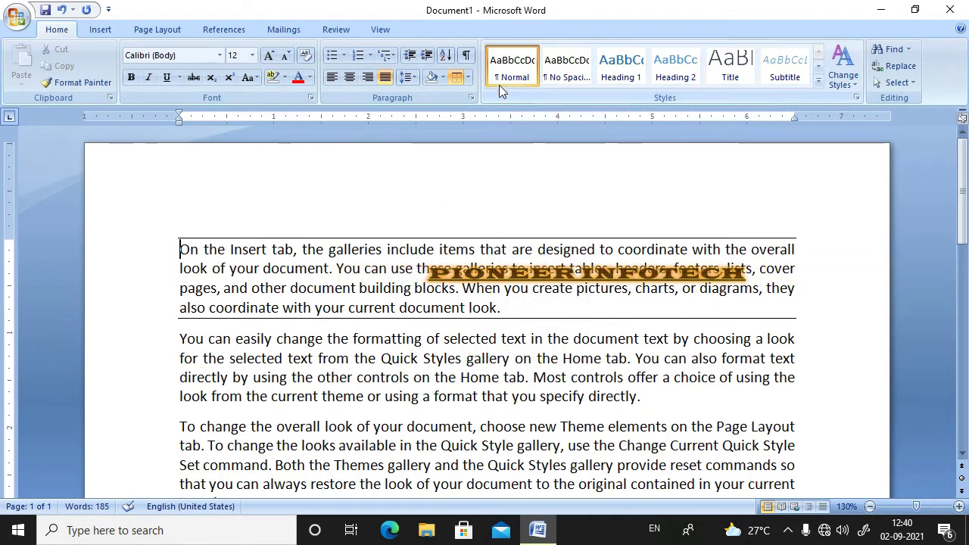
{"action": "left_click", "coordinate": [469, 77]}
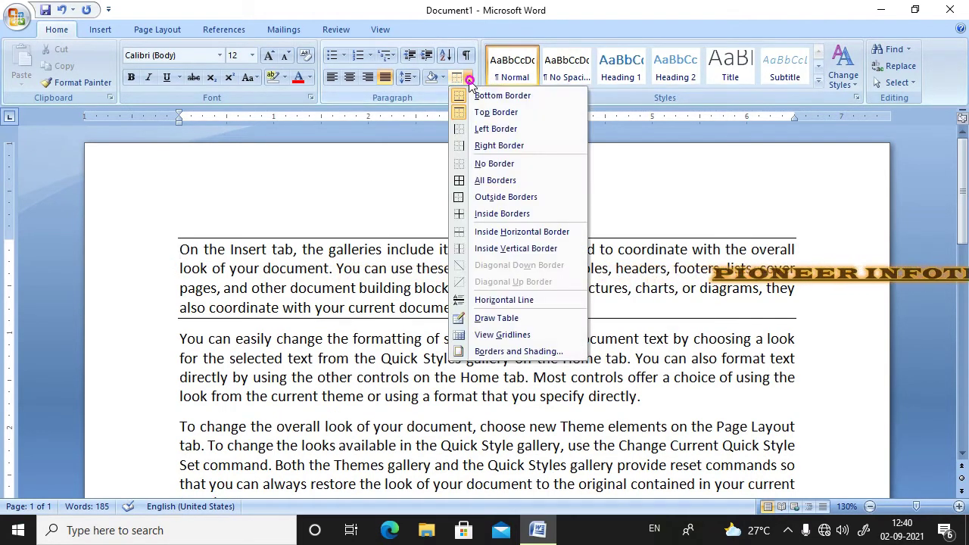
{"action": "left_click", "coordinate": [492, 129]}
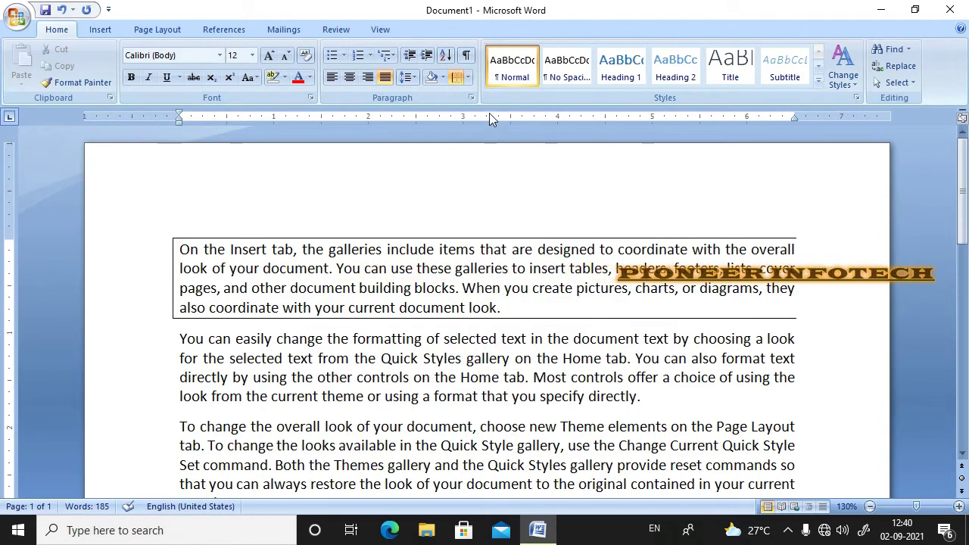
{"action": "left_click", "coordinate": [468, 79]}
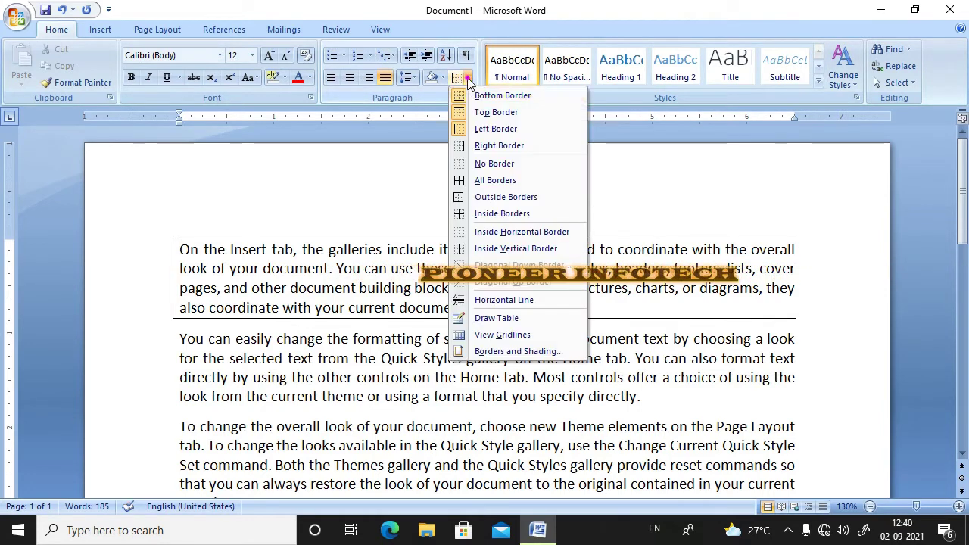
{"action": "left_click", "coordinate": [508, 145]}
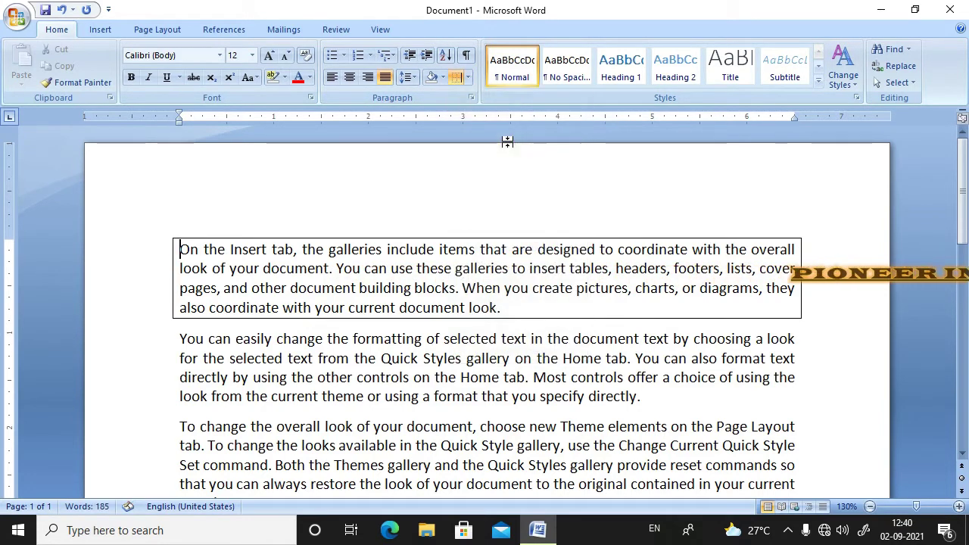
Remove all borders from the first paragraph and select the whole document
{"action": "left_click", "coordinate": [469, 77]}
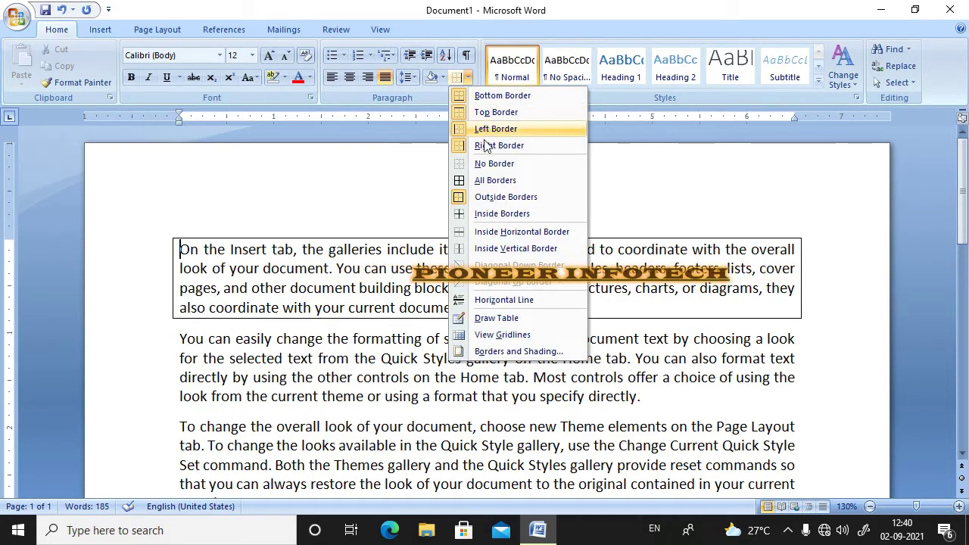
{"action": "left_click", "coordinate": [493, 164]}
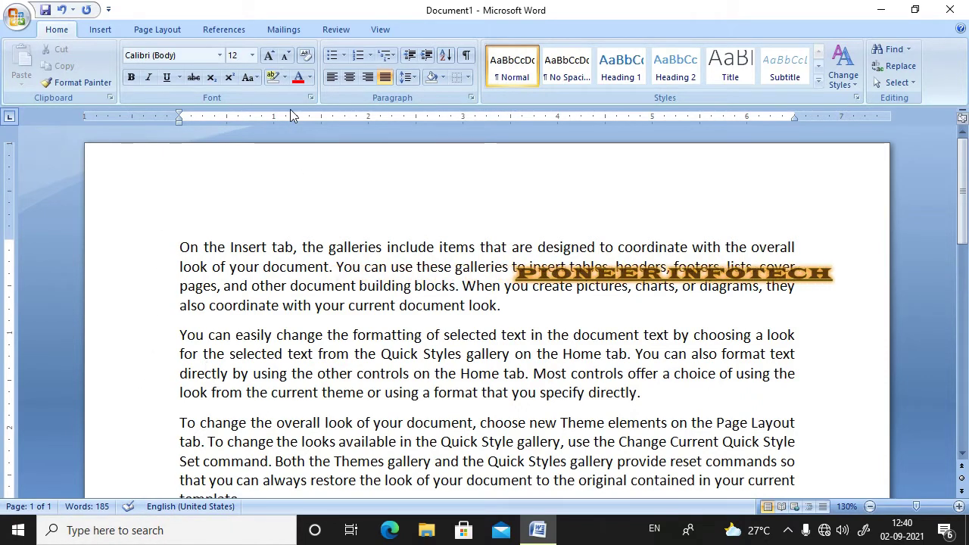
{"action": "key", "text": "ctrl+a"}
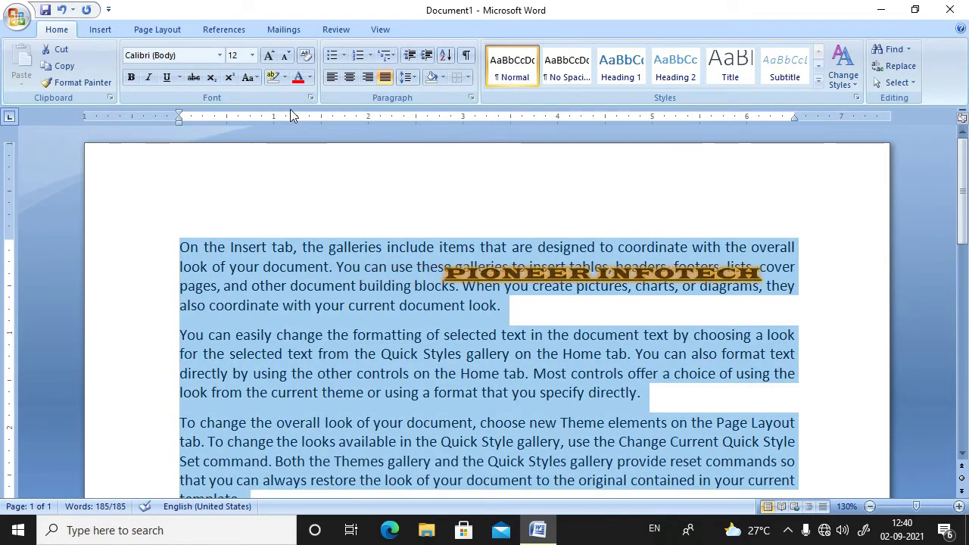
In Borders and Shading, choose the double-line style for the paragraph border
{"action": "left_click", "coordinate": [467, 78]}
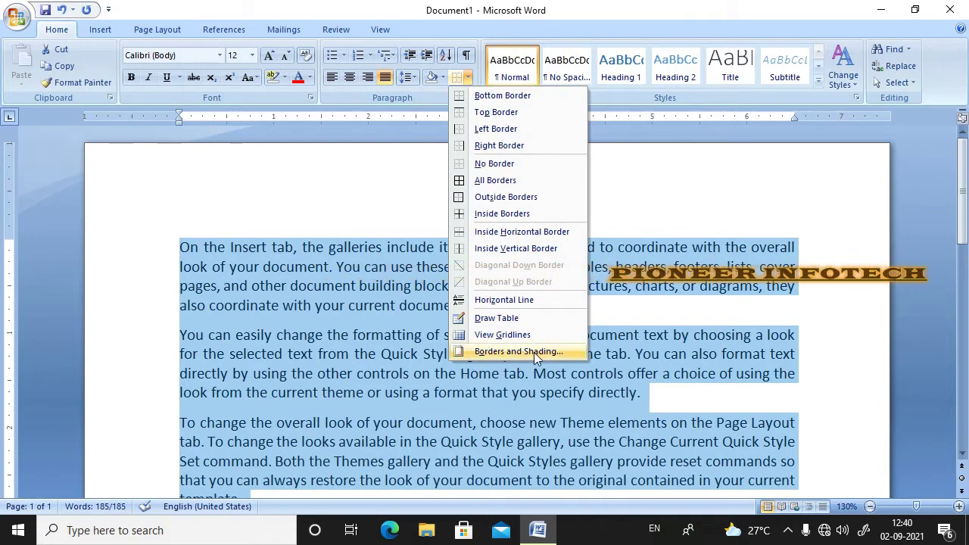
{"action": "left_click", "coordinate": [535, 354]}
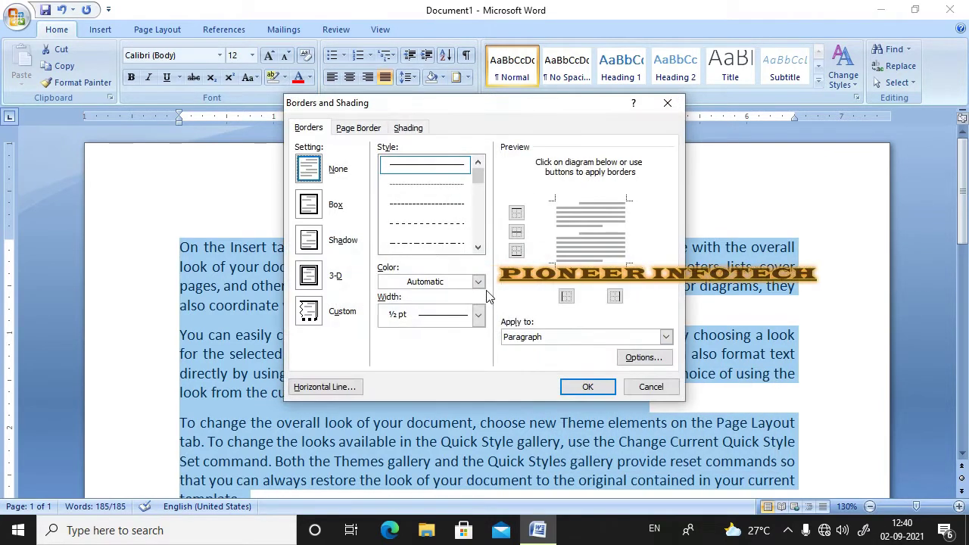
{"action": "left_click", "coordinate": [469, 243]}
{"action": "left_click", "coordinate": [477, 247]}
{"action": "left_click", "coordinate": [477, 247]}
{"action": "left_click", "coordinate": [477, 248]}
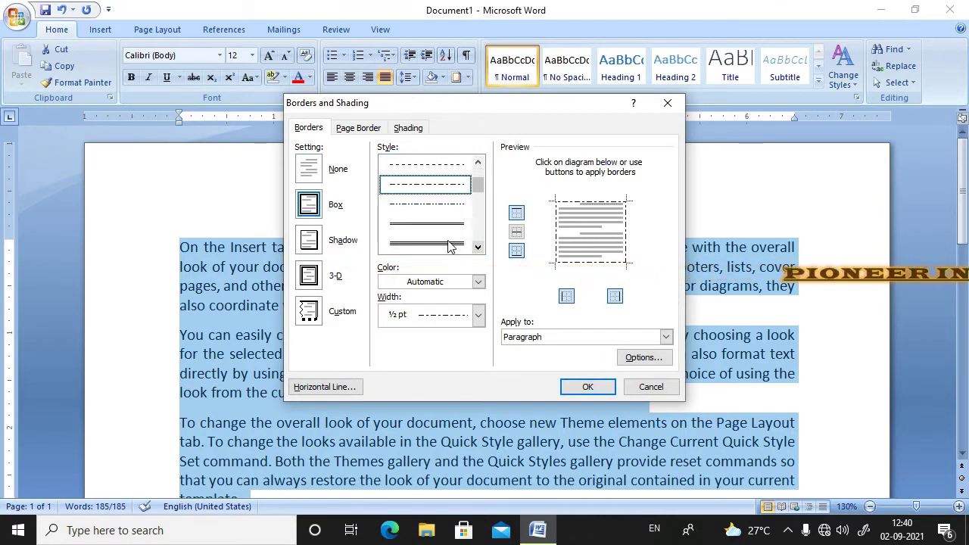
{"action": "left_click", "coordinate": [449, 244]}
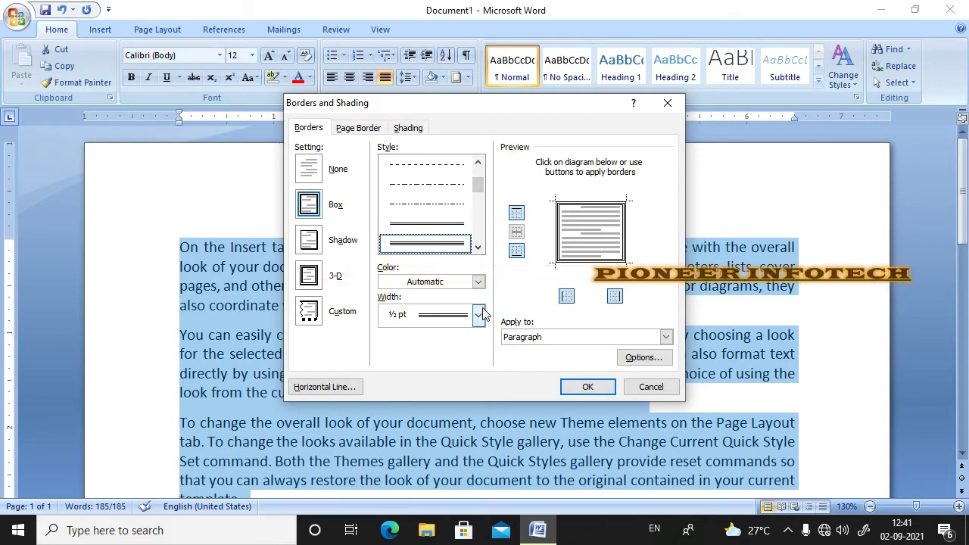
Set the border colour to black with ½ pt width and apply the box
{"action": "left_click", "coordinate": [478, 282]}
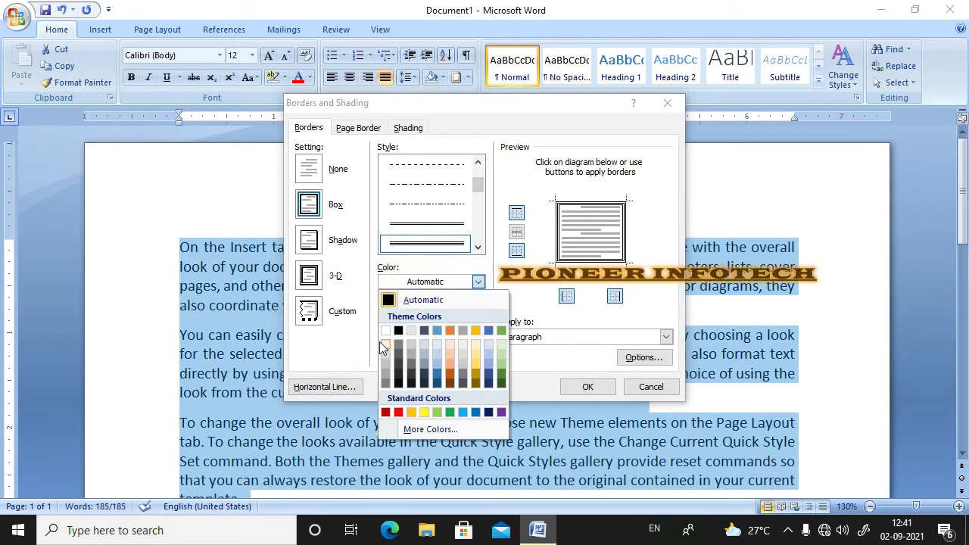
{"action": "left_click", "coordinate": [399, 332]}
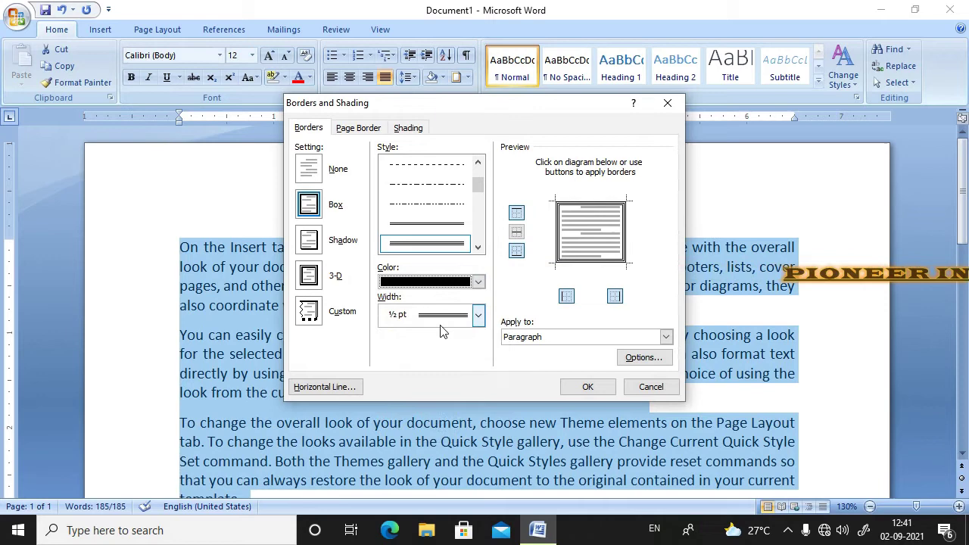
{"action": "left_click", "coordinate": [478, 317]}
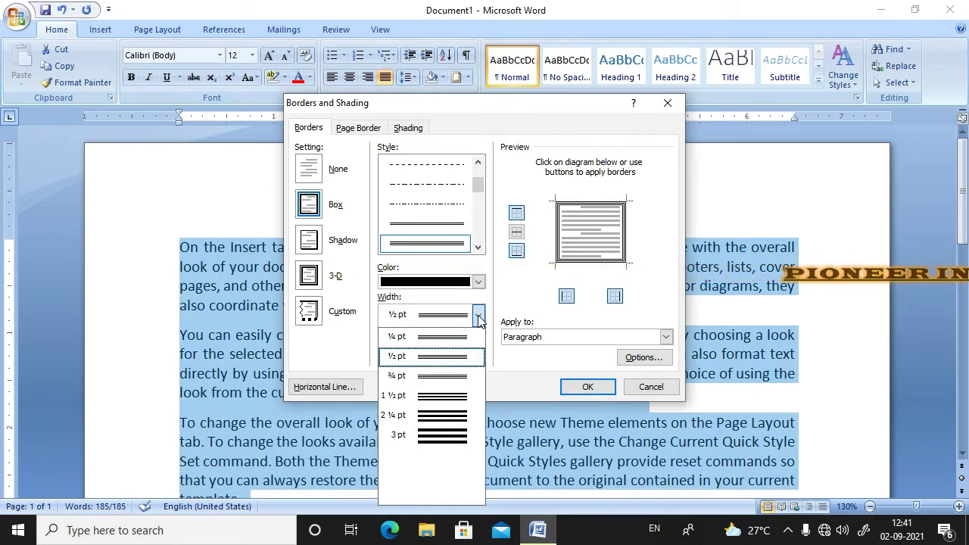
{"action": "left_click", "coordinate": [479, 316]}
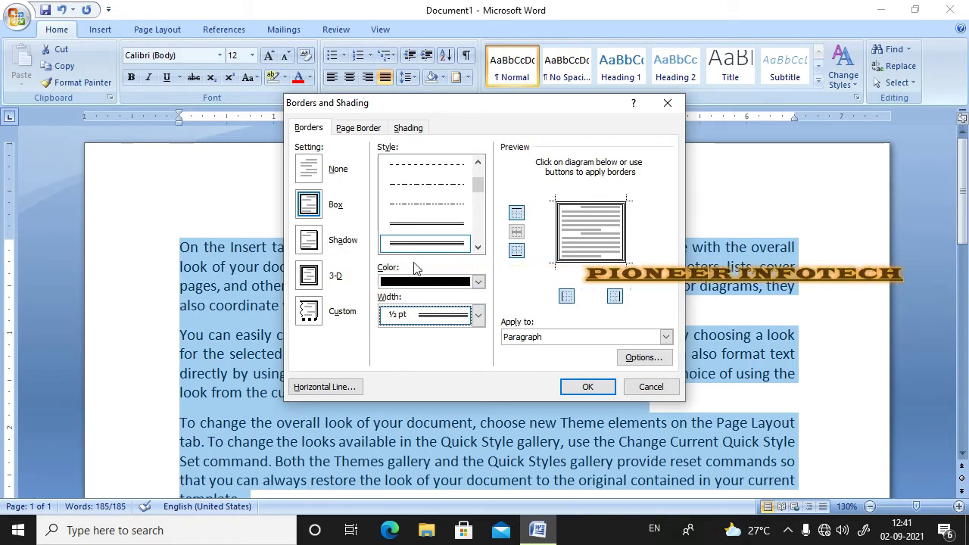
{"action": "left_click", "coordinate": [584, 387]}
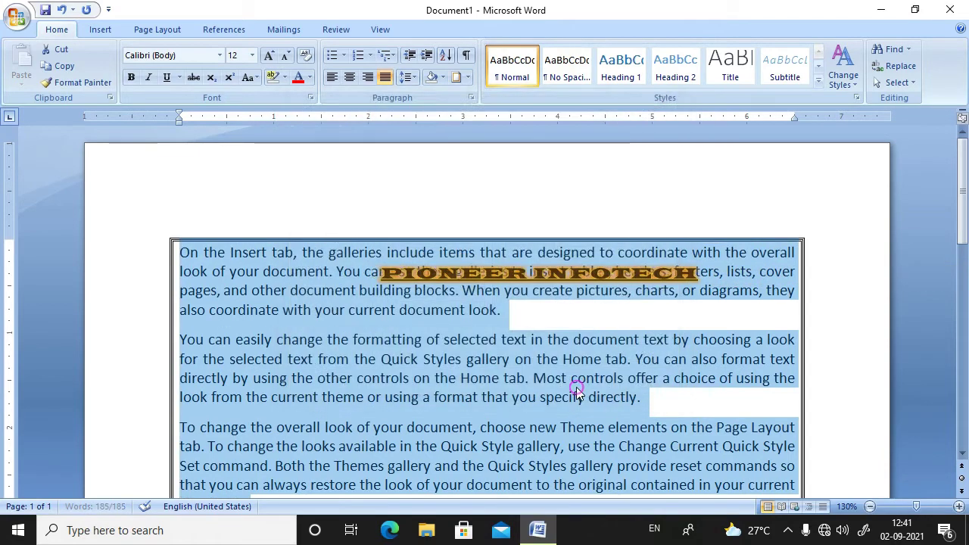
{"action": "left_click", "coordinate": [529, 365]}
{"action": "scroll", "coordinate": [526, 347], "scroll_direction": "down", "scroll_amount": 2}
{"action": "scroll", "coordinate": [526, 347], "scroll_direction": "down", "scroll_amount": 1}
{"action": "scroll", "coordinate": [525, 344], "scroll_direction": "up", "scroll_amount": 1}
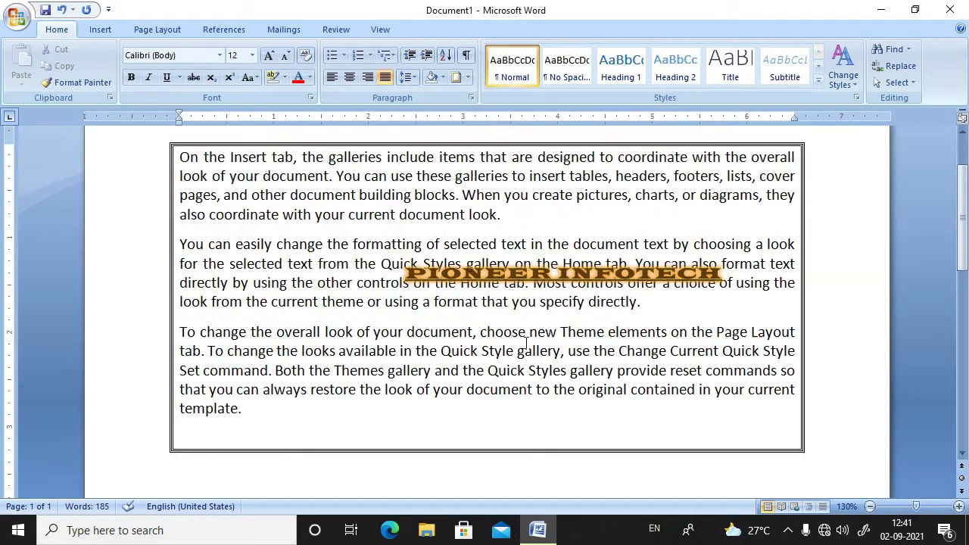
{"action": "scroll", "coordinate": [525, 341], "scroll_direction": "up", "scroll_amount": 2}
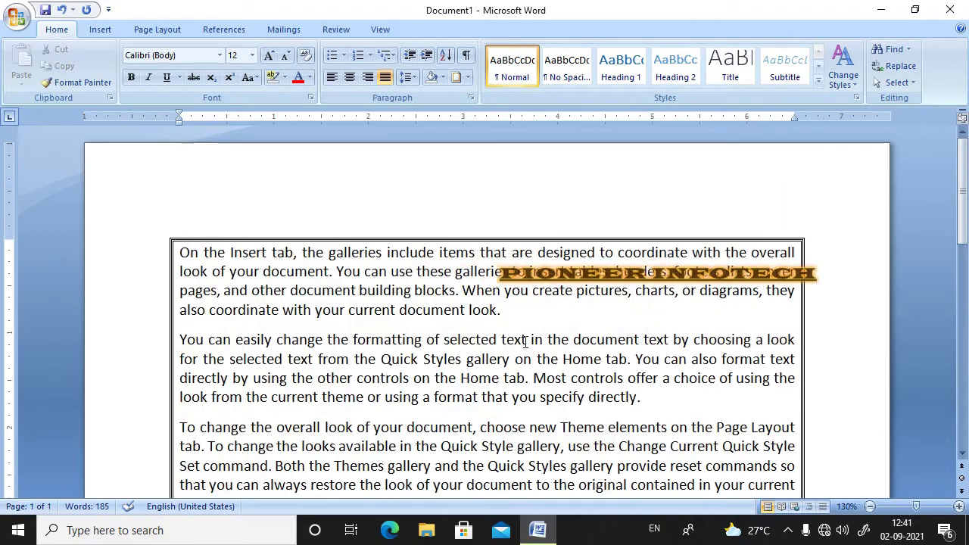
Set the paragraph border to None in Borders and Shading, removing the double-line box
{"action": "left_click", "coordinate": [189, 253]}
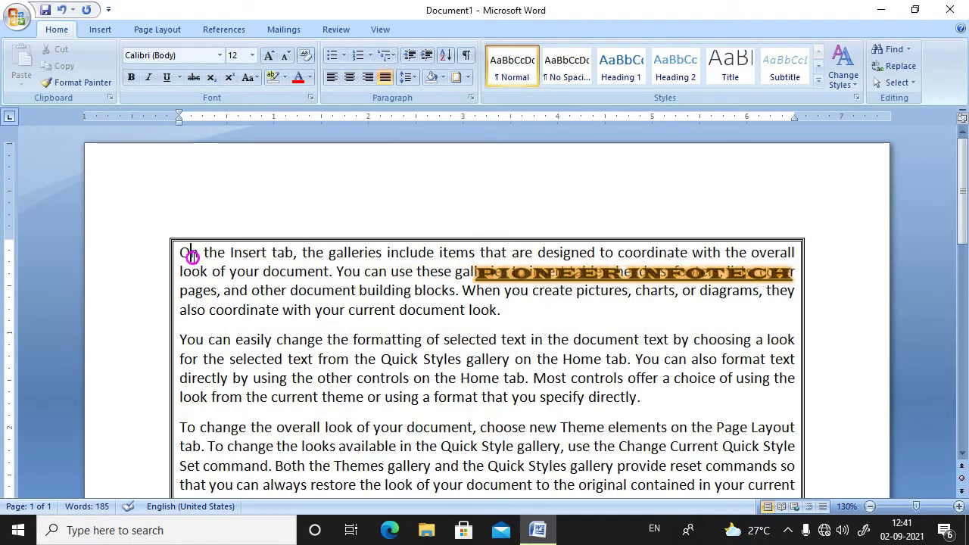
{"action": "left_click", "coordinate": [468, 78]}
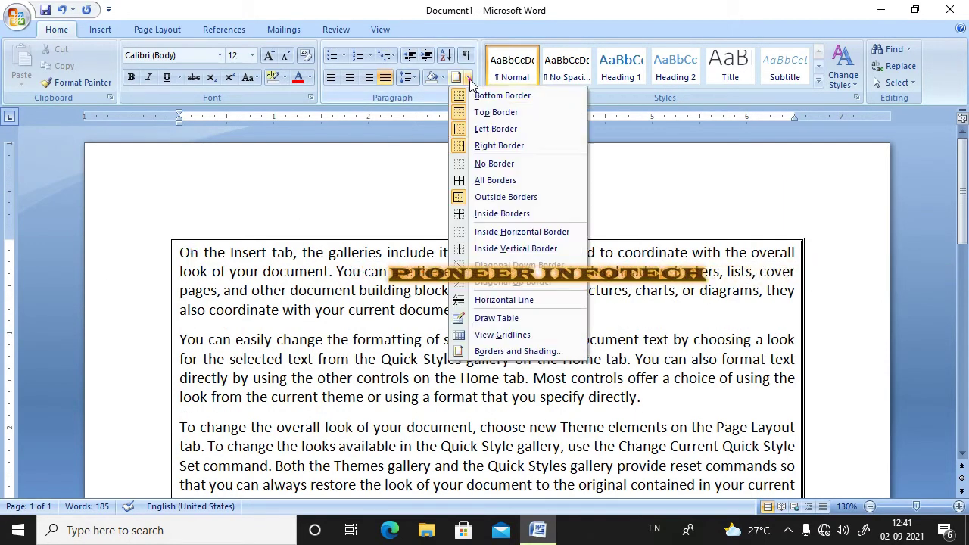
{"action": "left_click", "coordinate": [485, 353]}
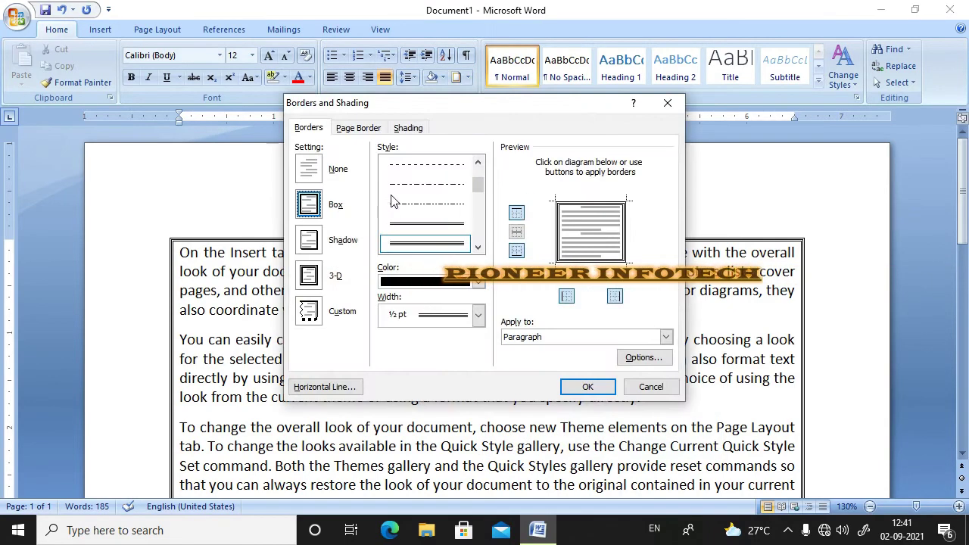
{"action": "left_click", "coordinate": [325, 170]}
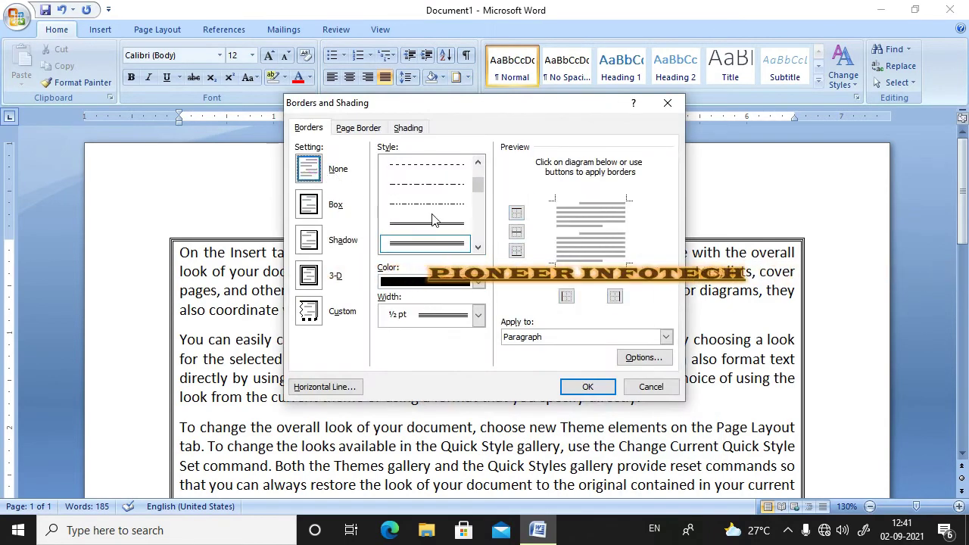
{"action": "left_click", "coordinate": [571, 389]}
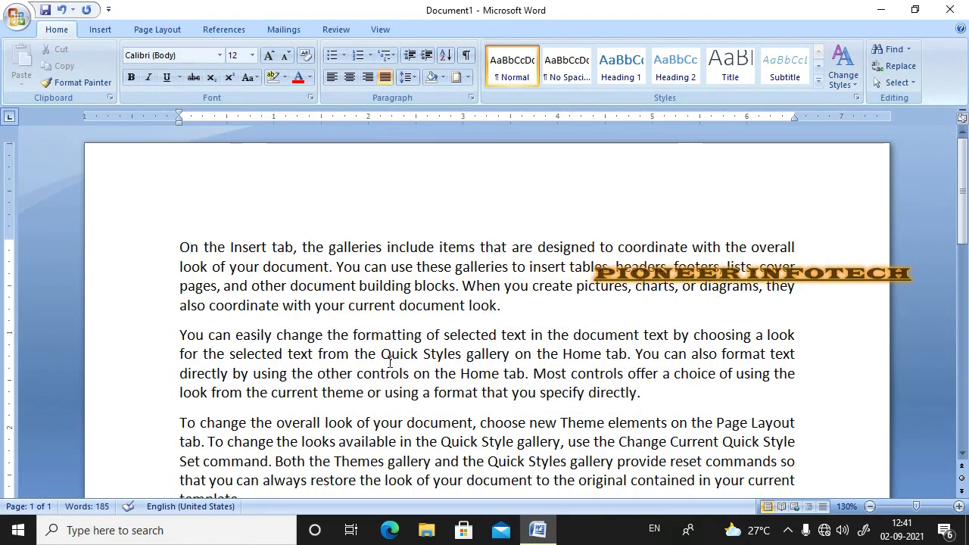
{"action": "left_click", "coordinate": [189, 247]}
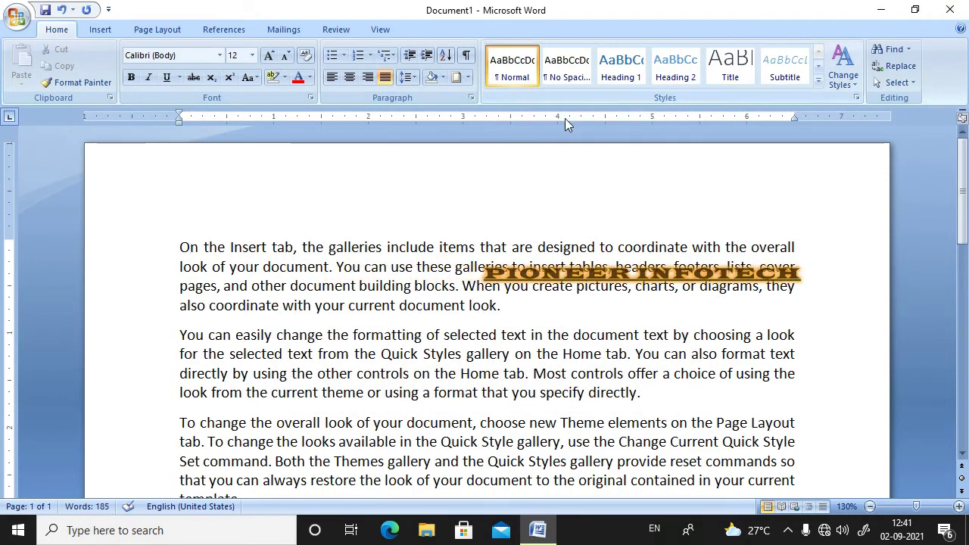
{"action": "left_click", "coordinate": [468, 78]}
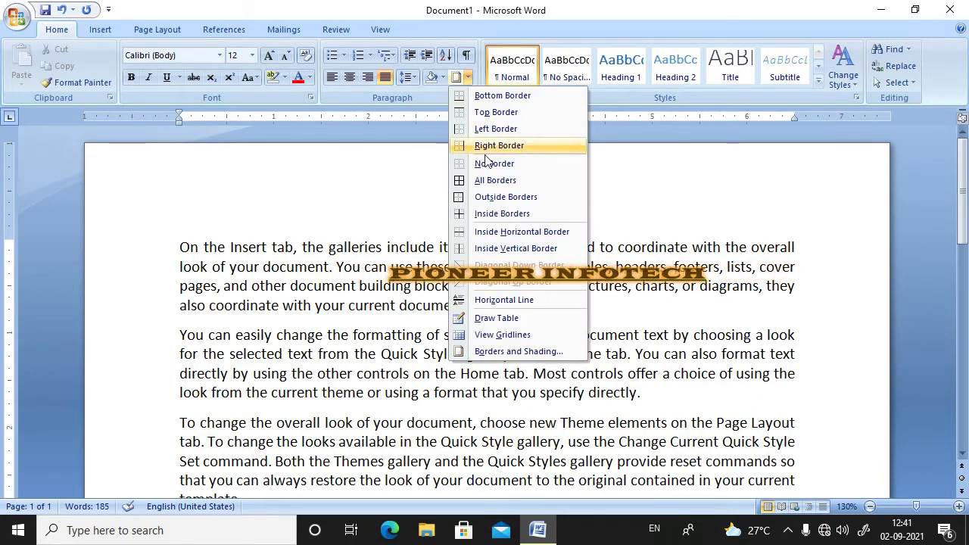
Apply a 31 pt red apple art page border and scroll to check it
{"action": "left_click", "coordinate": [512, 352]}
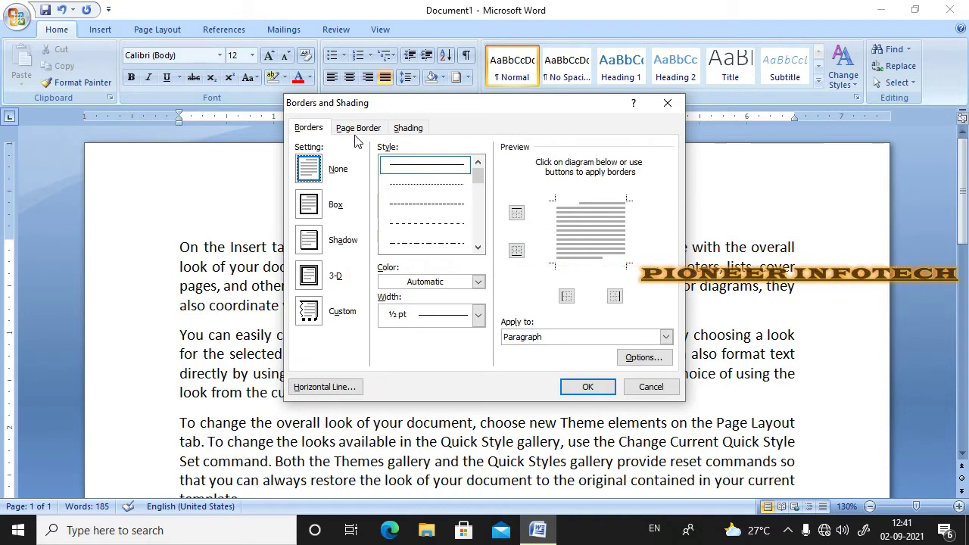
{"action": "left_click", "coordinate": [357, 129]}
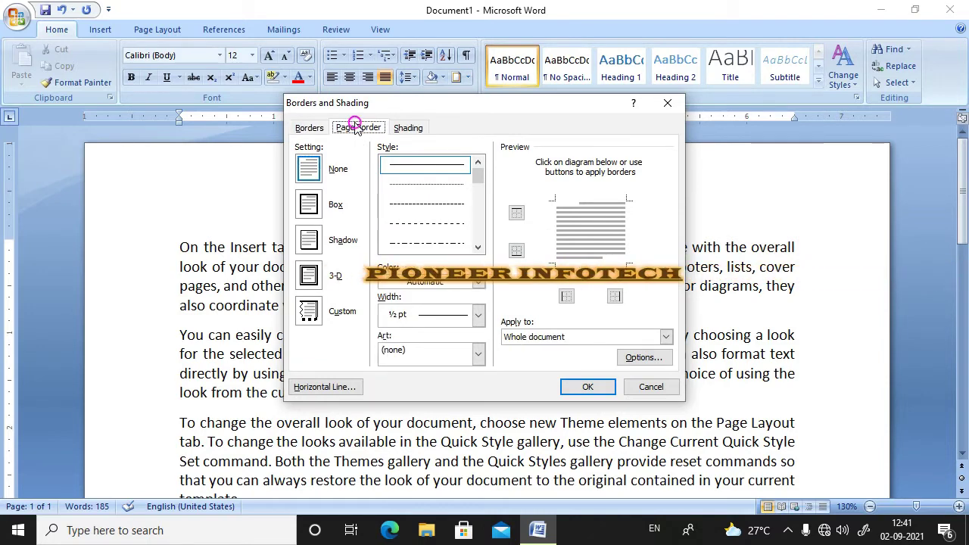
{"action": "left_click", "coordinate": [478, 248]}
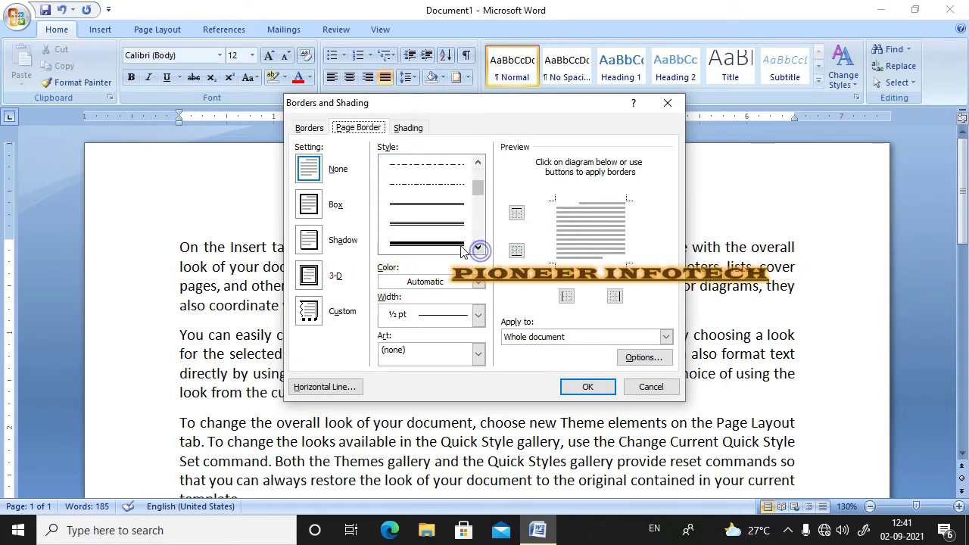
{"action": "left_click", "coordinate": [459, 244]}
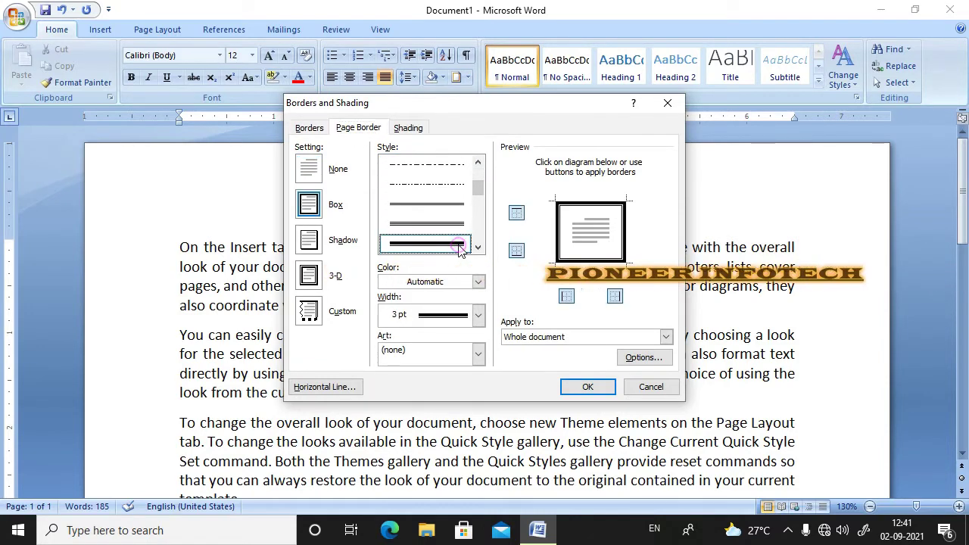
{"action": "left_click", "coordinate": [478, 356]}
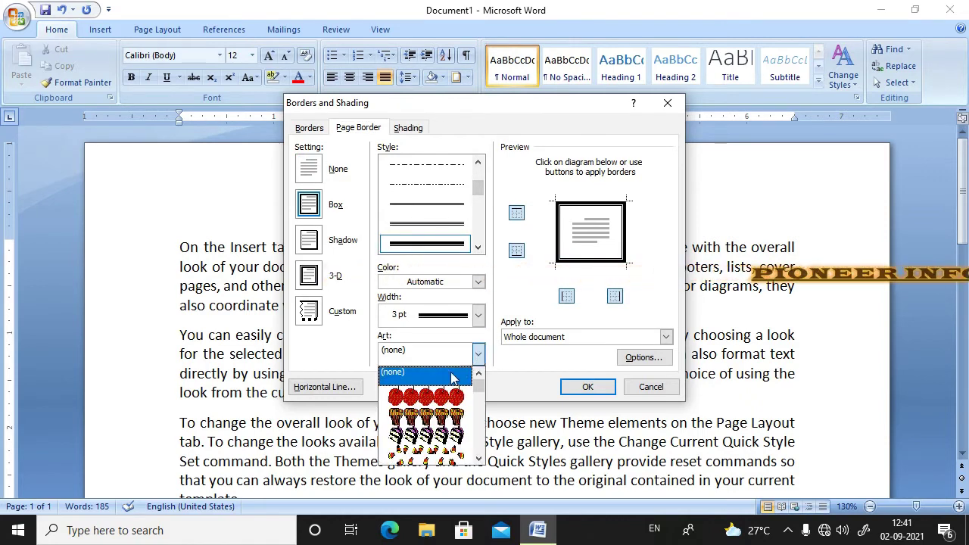
{"action": "left_click", "coordinate": [442, 398]}
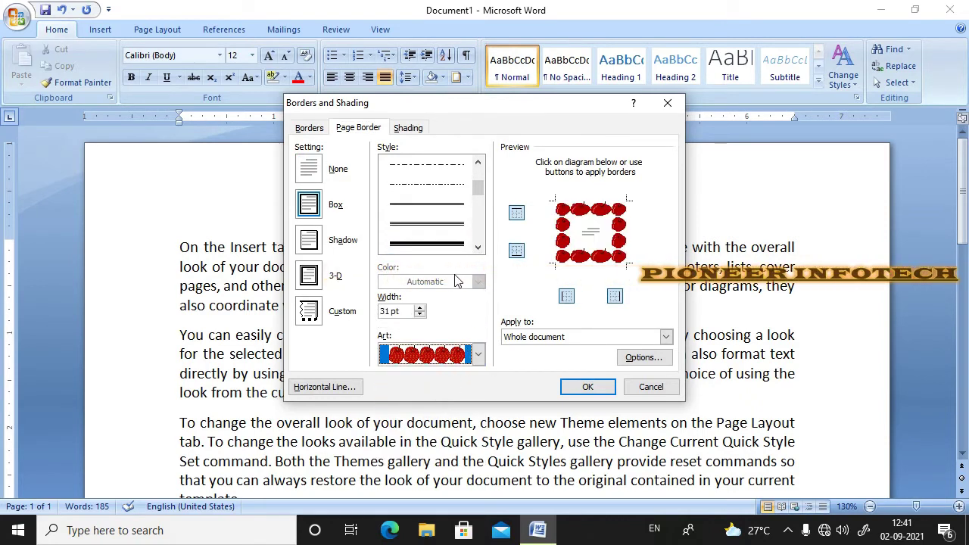
{"action": "left_click", "coordinate": [585, 386]}
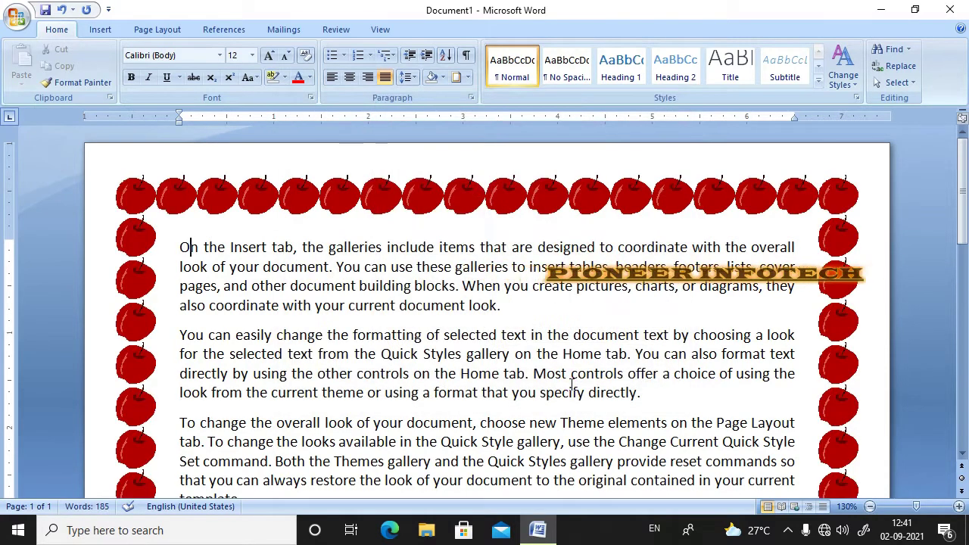
{"action": "scroll", "coordinate": [616, 374], "scroll_direction": "down", "scroll_amount": 5}
{"action": "scroll", "coordinate": [616, 359], "scroll_direction": "down", "scroll_amount": 3}
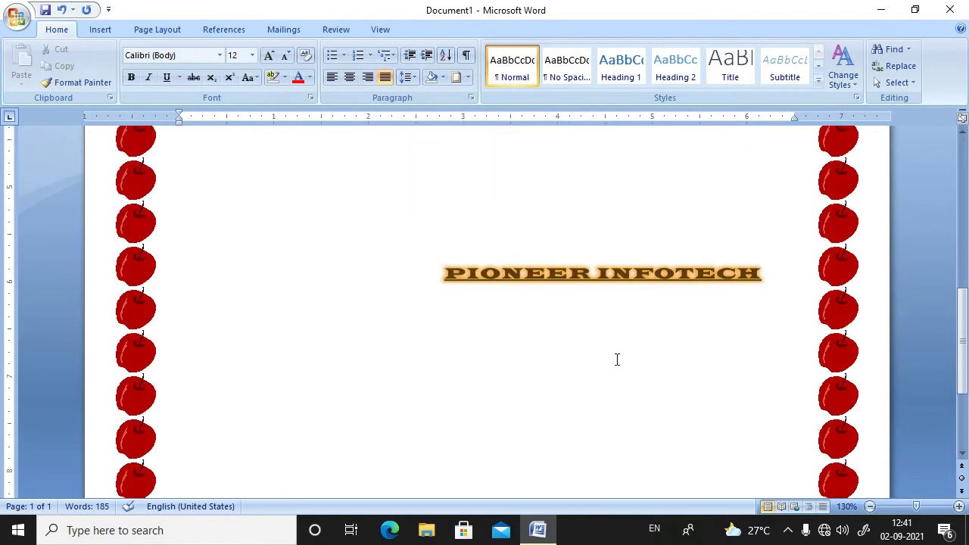
{"action": "scroll", "coordinate": [617, 355], "scroll_direction": "down", "scroll_amount": 2}
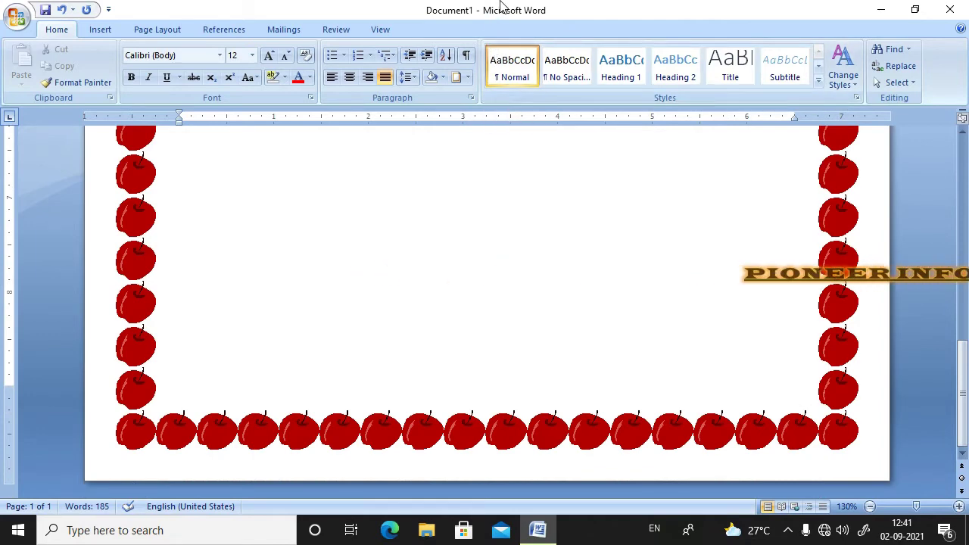
{"action": "scroll", "coordinate": [568, 145], "scroll_direction": "up", "scroll_amount": 10}
{"action": "scroll", "coordinate": [530, 152], "scroll_direction": "up", "scroll_amount": 4}
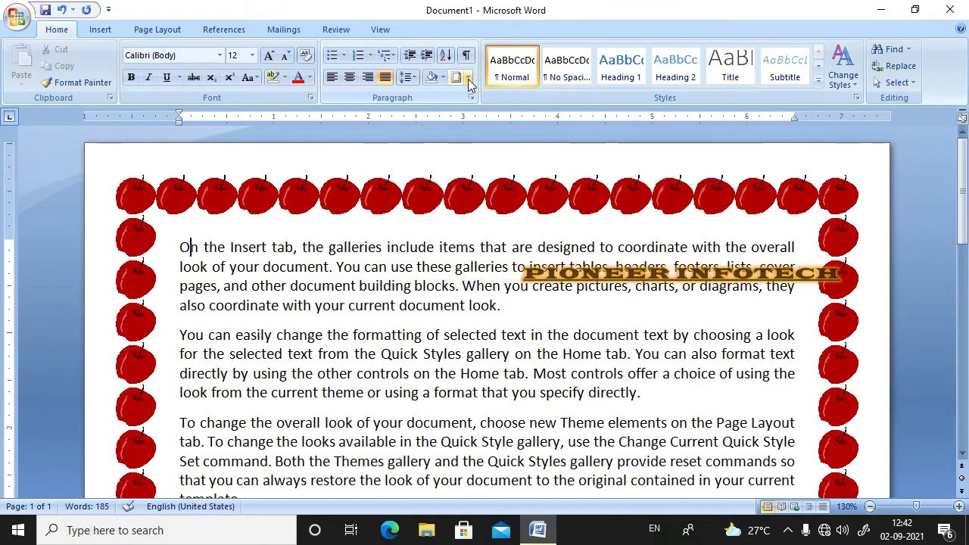
Set the Page Border setting to None so the apple art disappears
{"action": "left_click", "coordinate": [469, 78]}
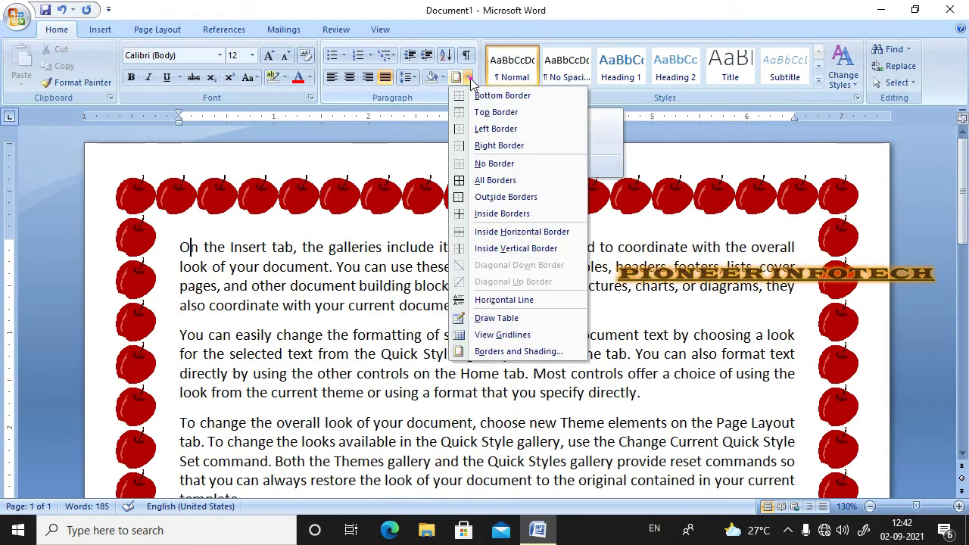
{"action": "left_click", "coordinate": [543, 355]}
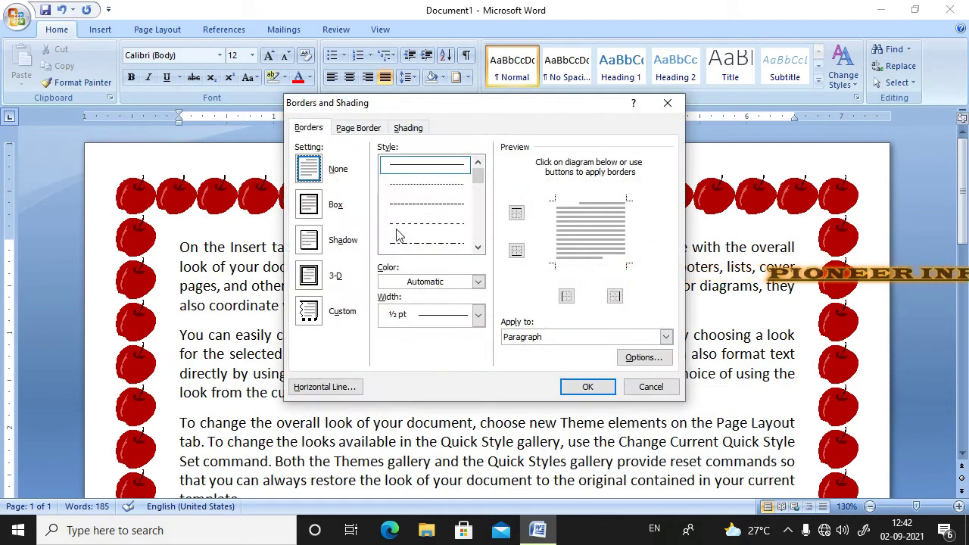
{"action": "left_click", "coordinate": [314, 167]}
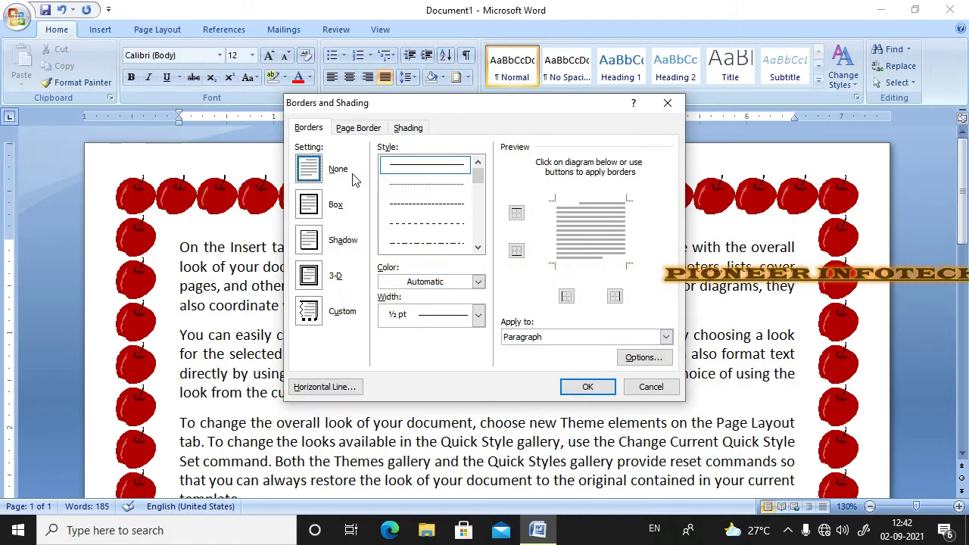
{"action": "left_click", "coordinate": [356, 129]}
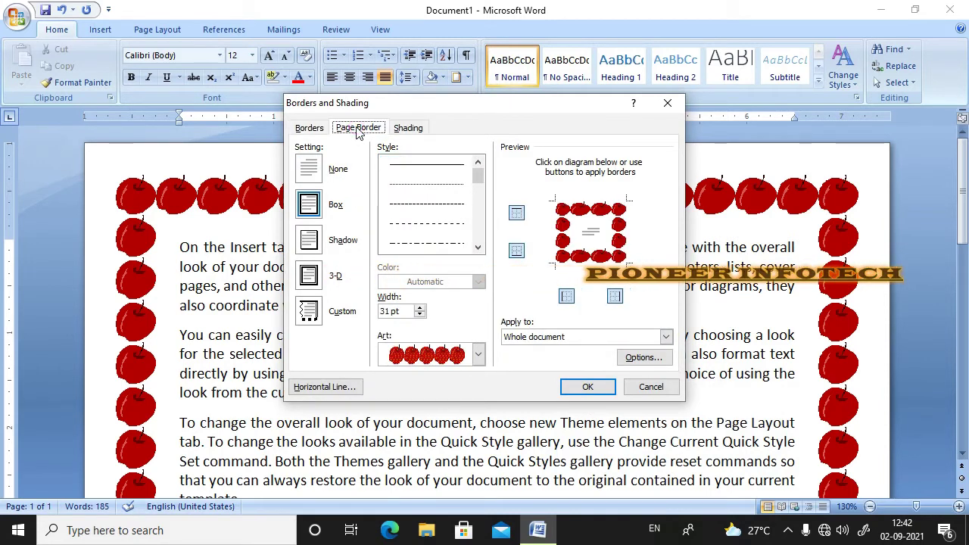
{"action": "left_click", "coordinate": [306, 167]}
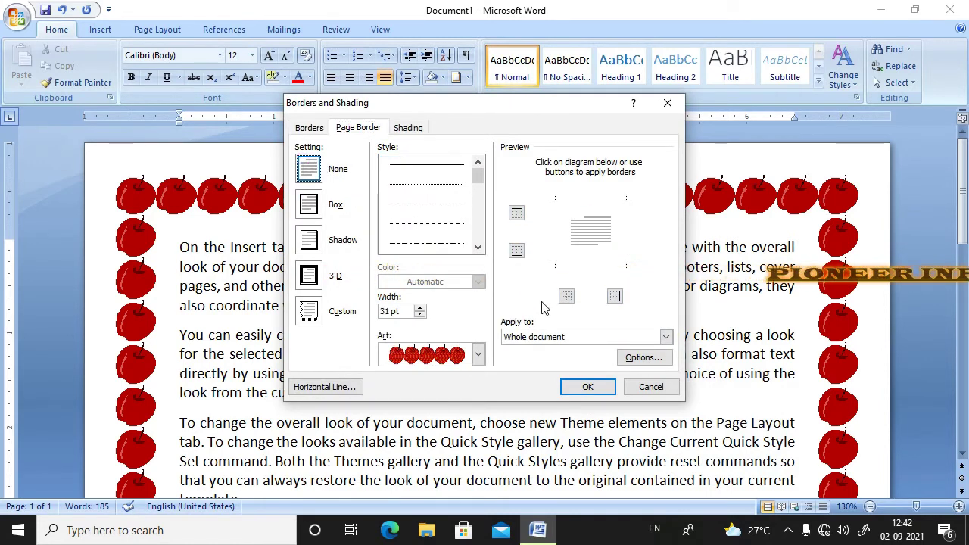
{"action": "left_click", "coordinate": [579, 387]}
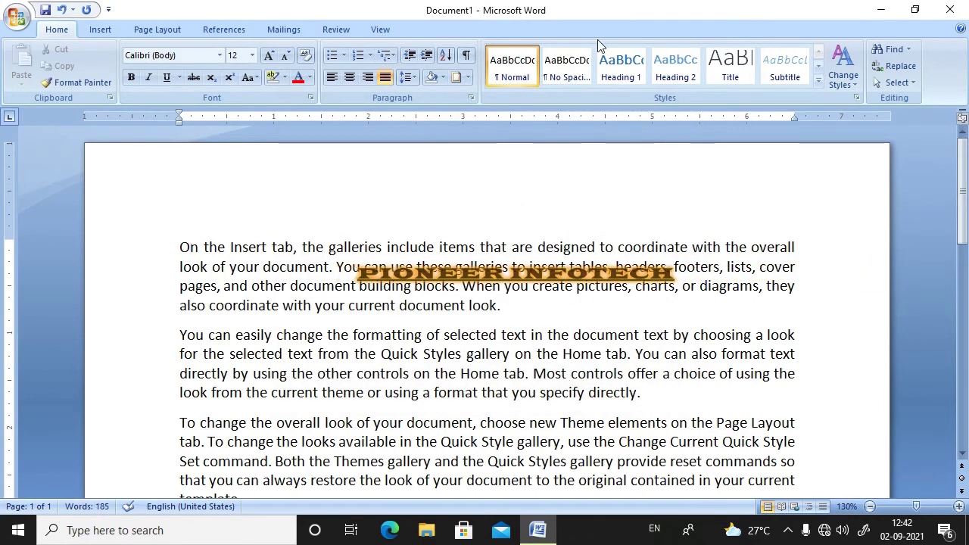